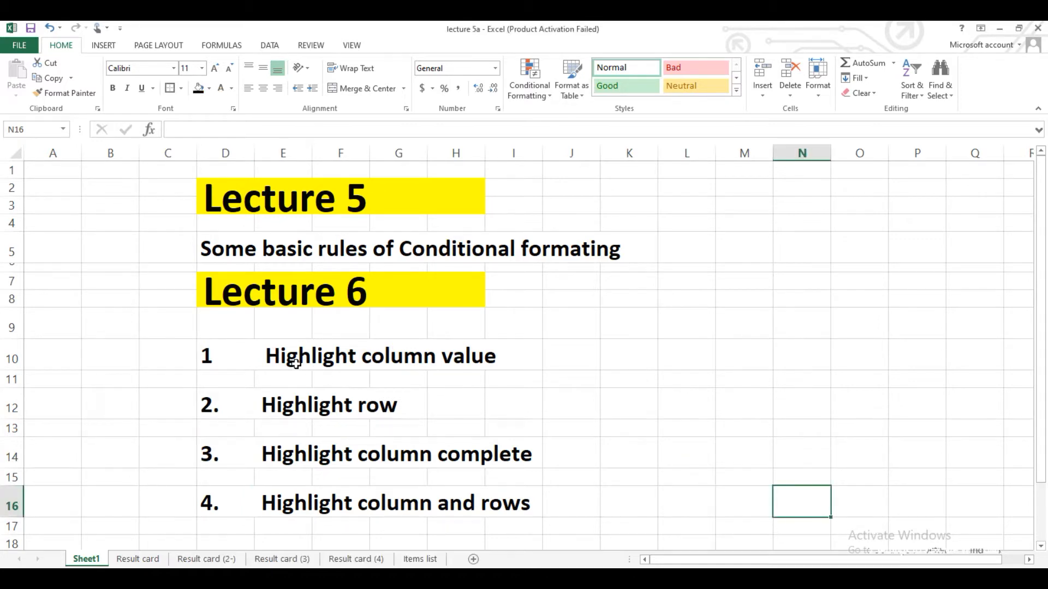
On the Result card sheet, start a formula-based conditional formatting rule for the Name column entries in B6:B14.
left_click(295, 364)
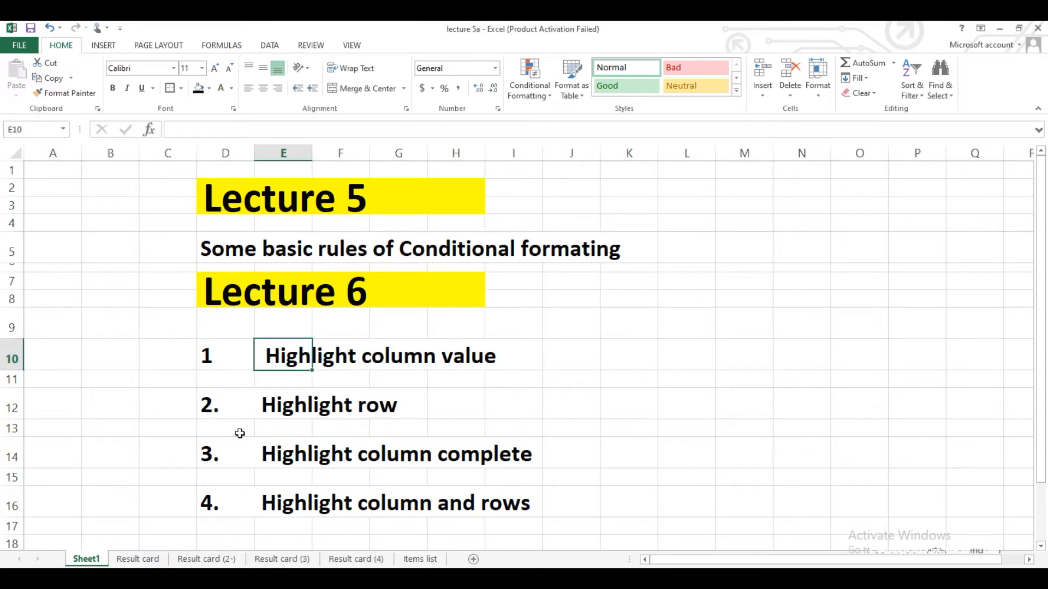
left_click(138, 560)
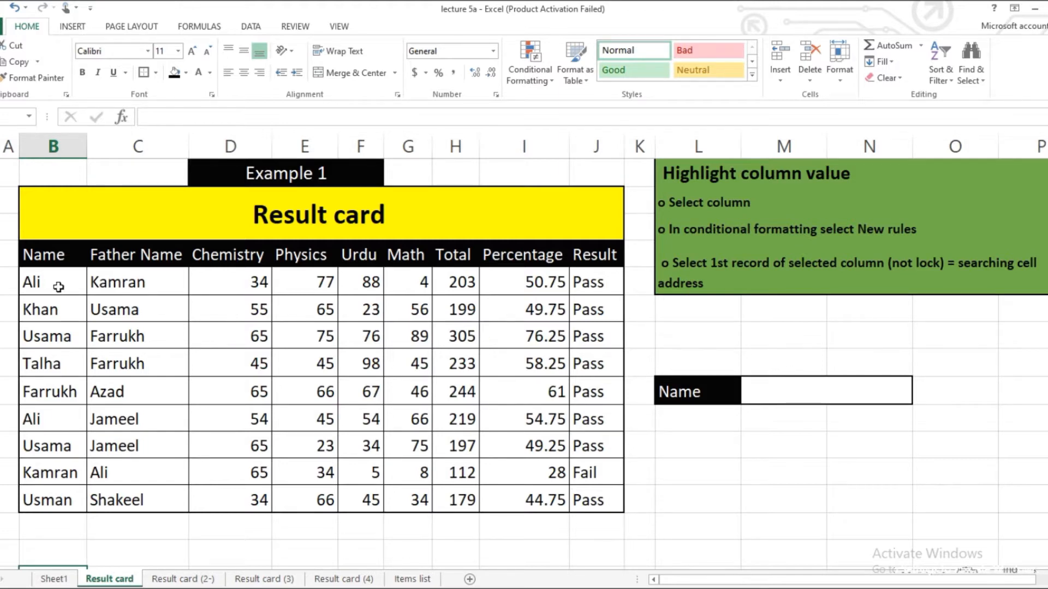
left_click_drag(58, 287, 53, 498)
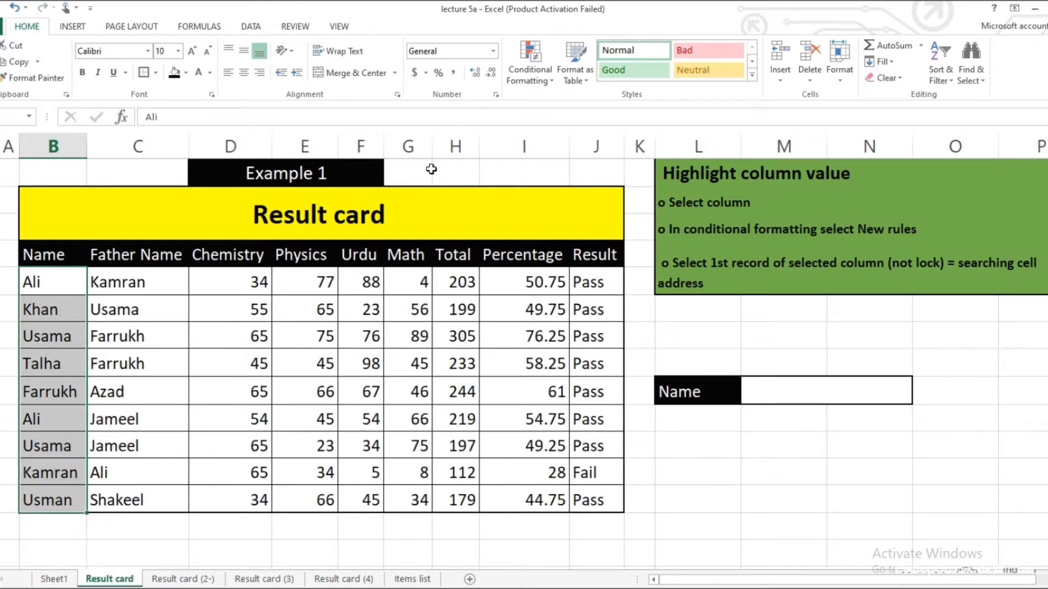
left_click(545, 84)
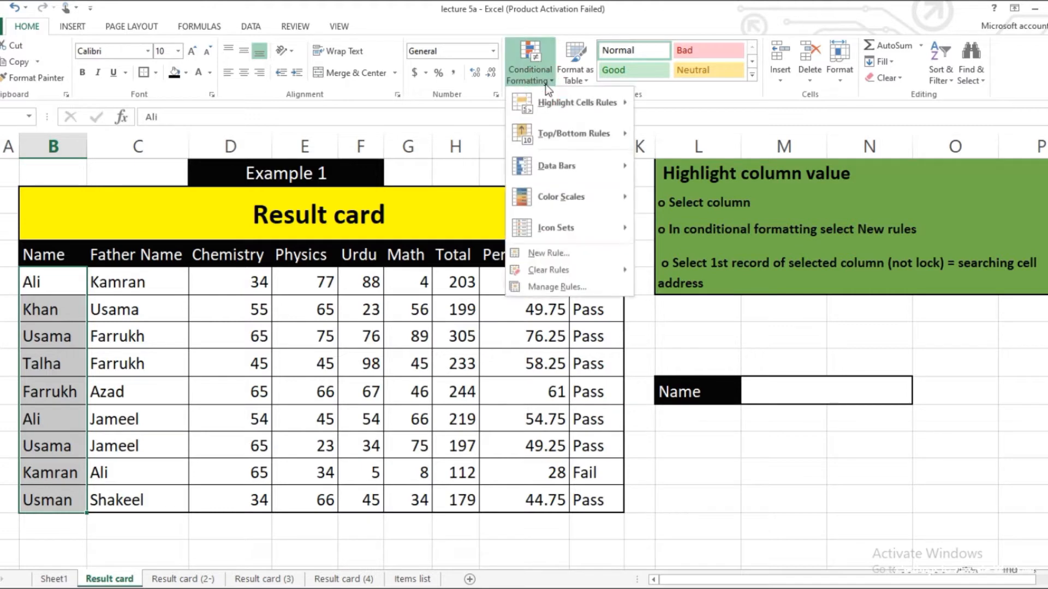
left_click(541, 253)
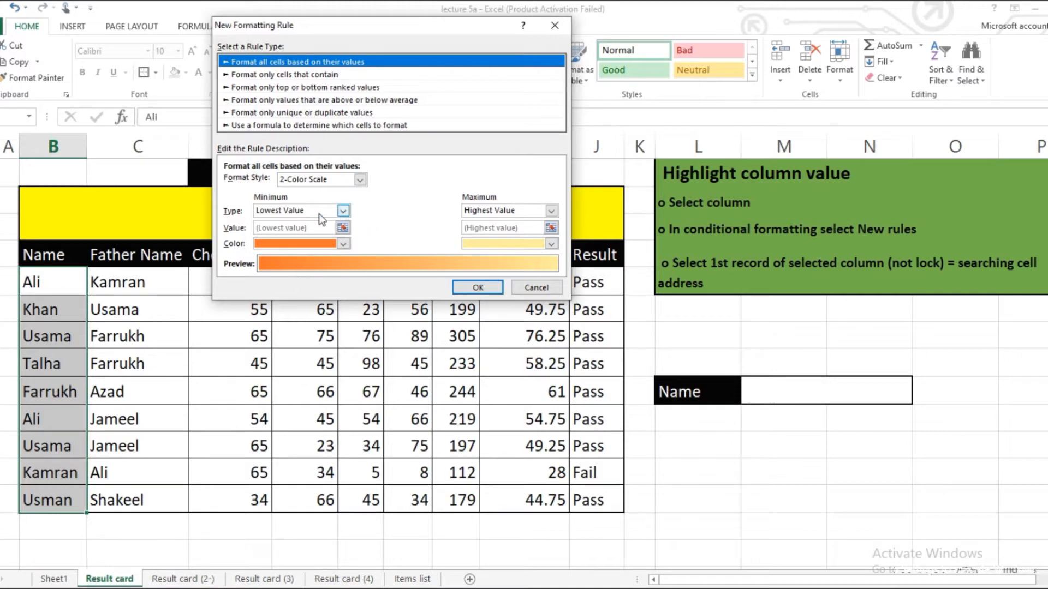
left_click(377, 126)
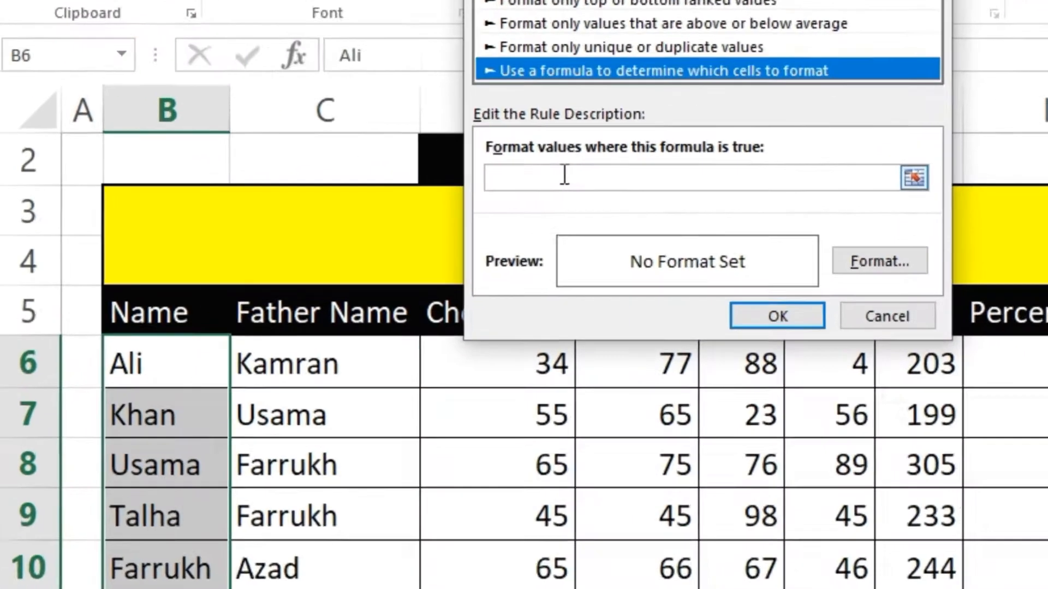
Enter the rule formula =B6=$M$10, comparing the unlocked first name cell with the locked search cell.
left_click(267, 182)
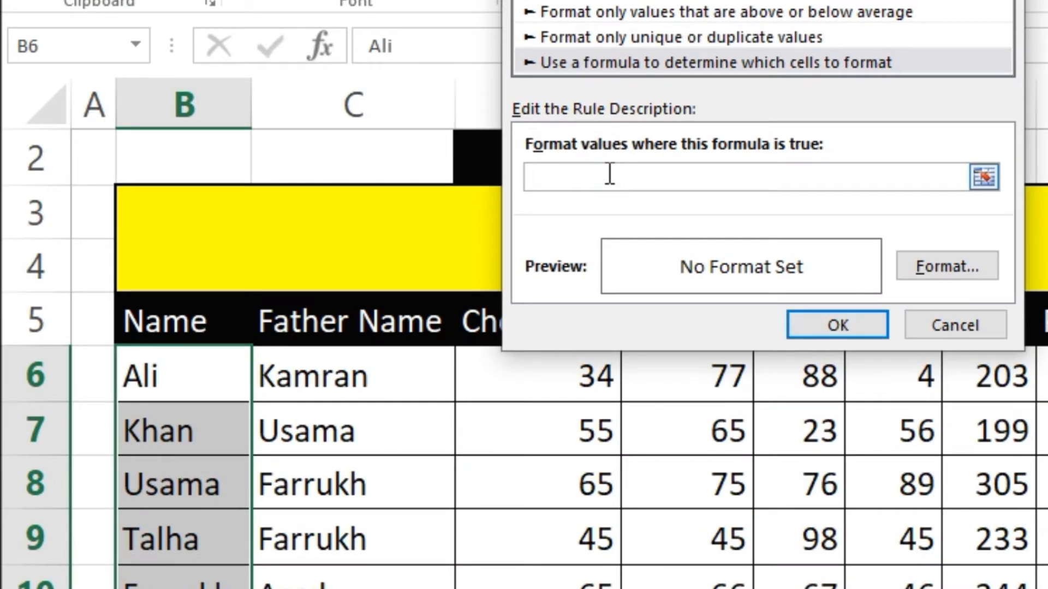
left_click(194, 386)
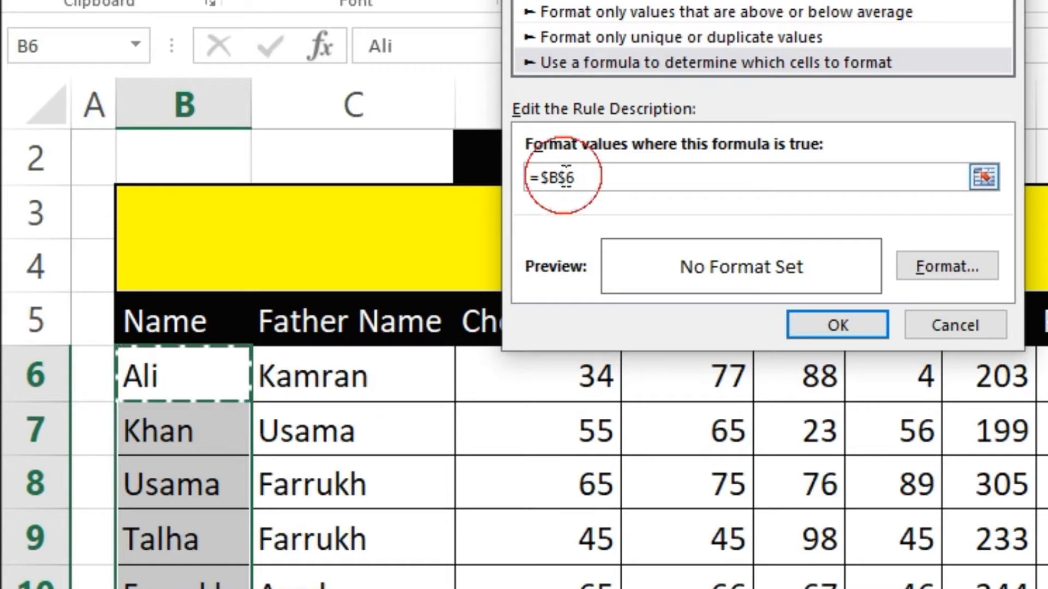
left_click_drag(539, 177, 614, 198)
left_click(601, 178)
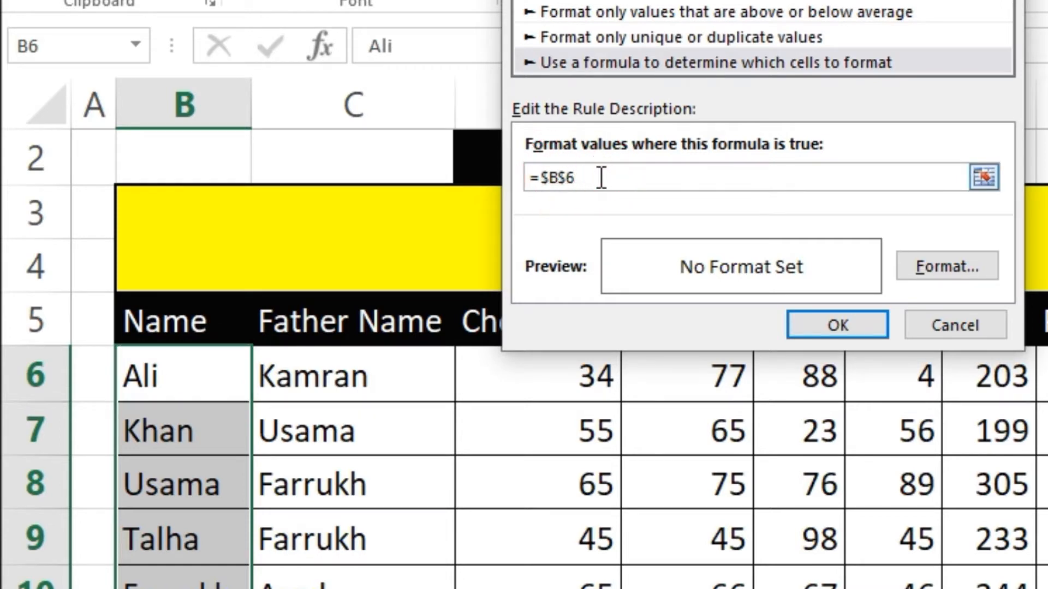
left_click(552, 177)
key("BackSpace")
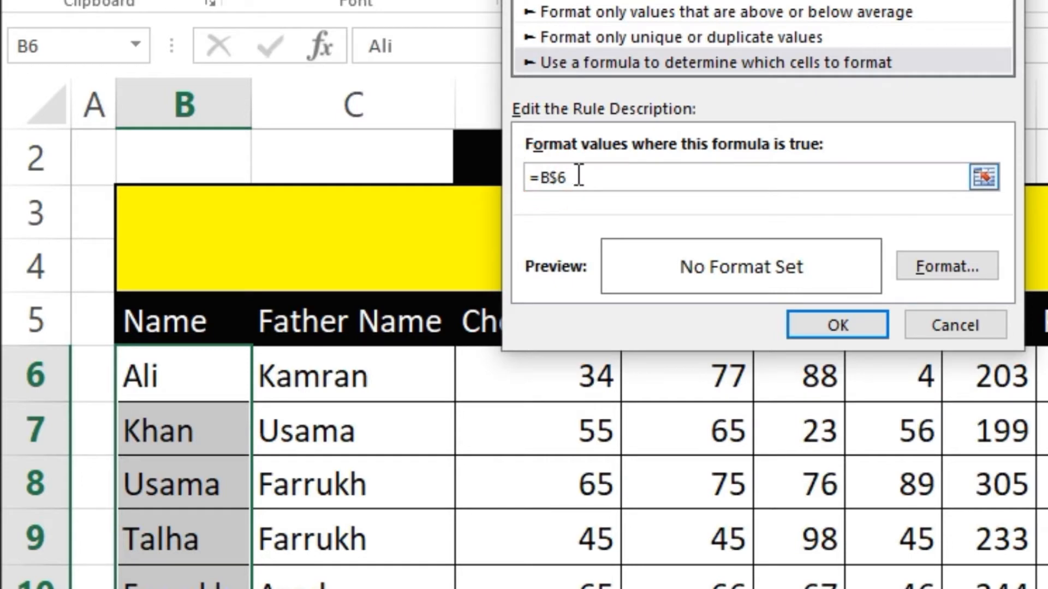
left_click(558, 179)
key("BackSpace")
key("End")
type("=")
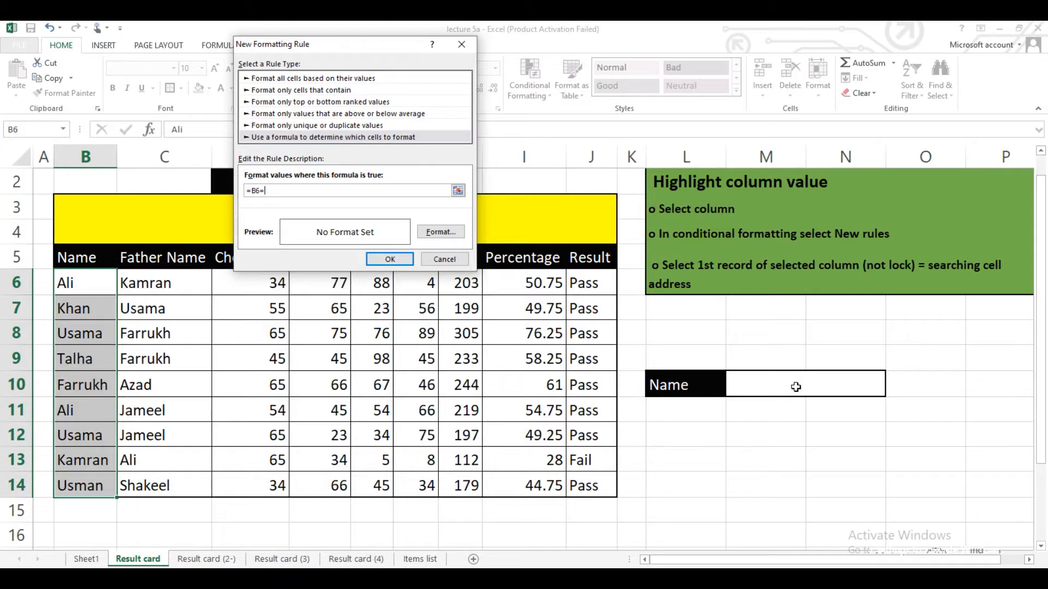
left_click(796, 387)
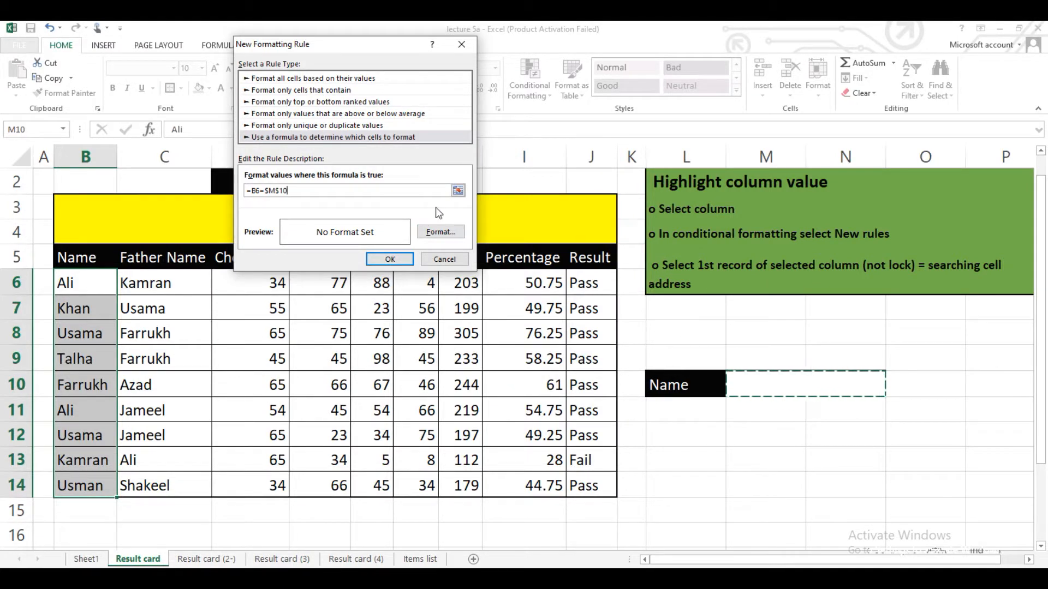
Give the rule a light green fill and apply it to the selected Name column.
left_click(433, 229)
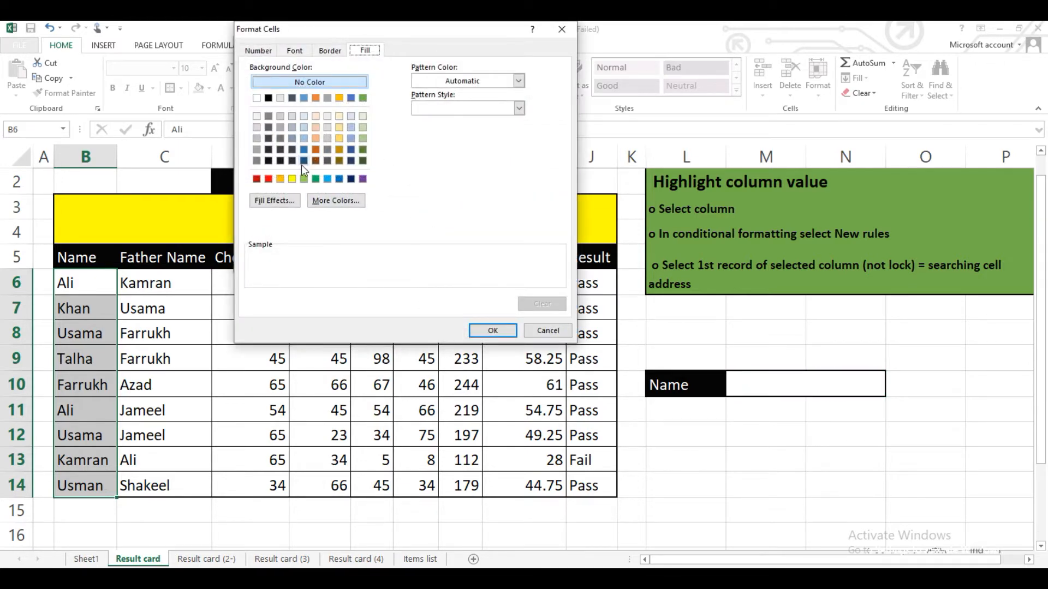
left_click(304, 180)
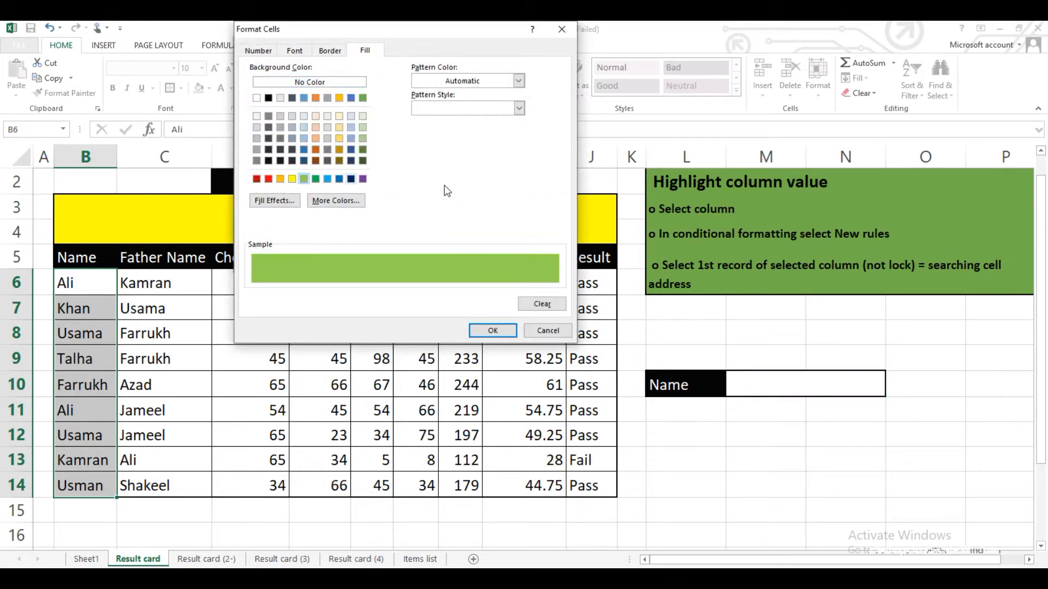
left_click(491, 329)
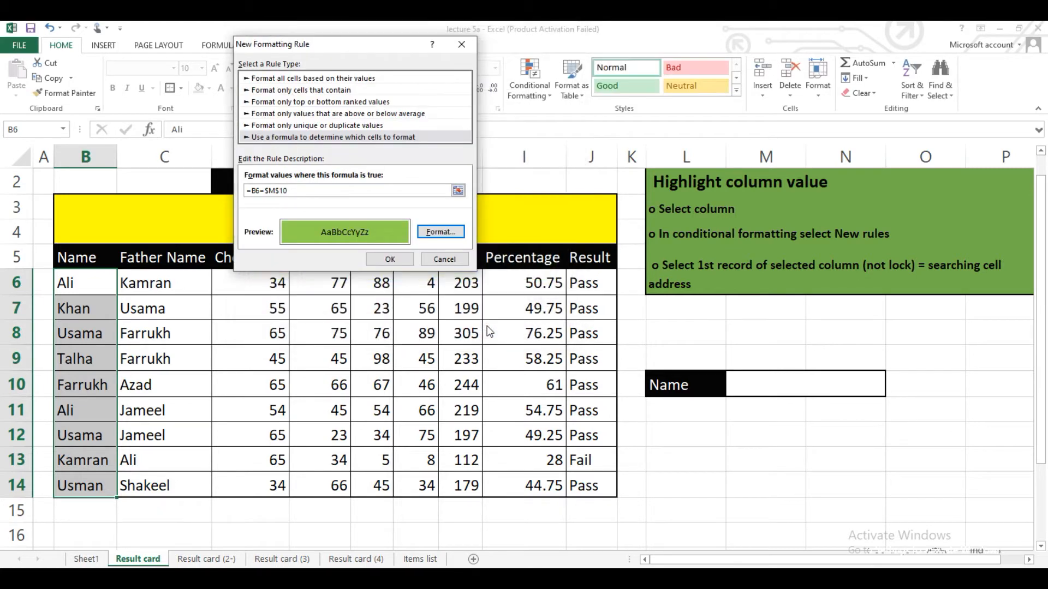
left_click(389, 260)
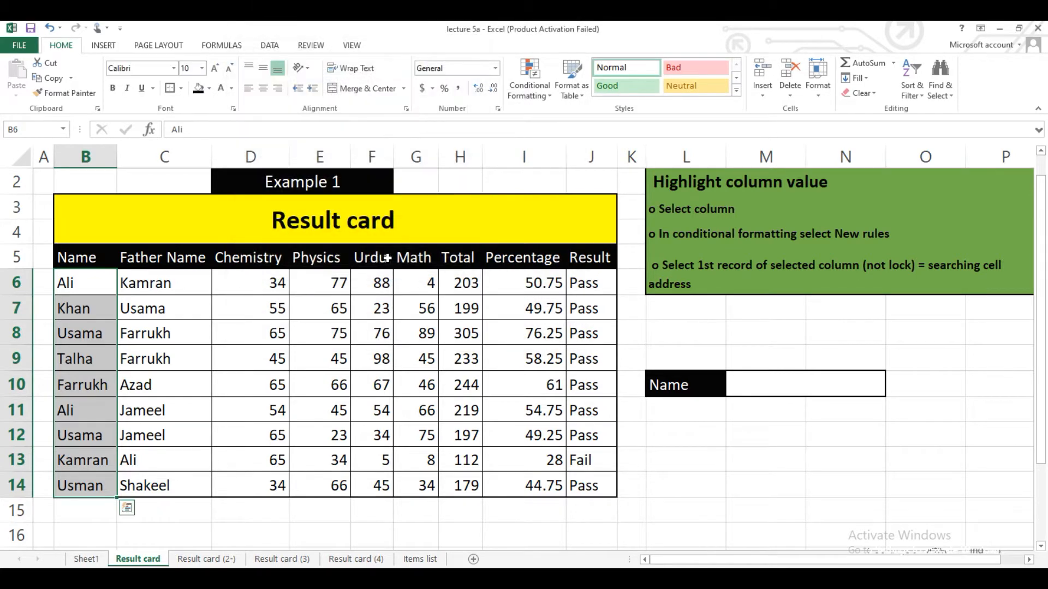
Test the rule by entering the names from B6 and B8, one after the other and in lowercase, in search cell M10.
left_click(690, 455)
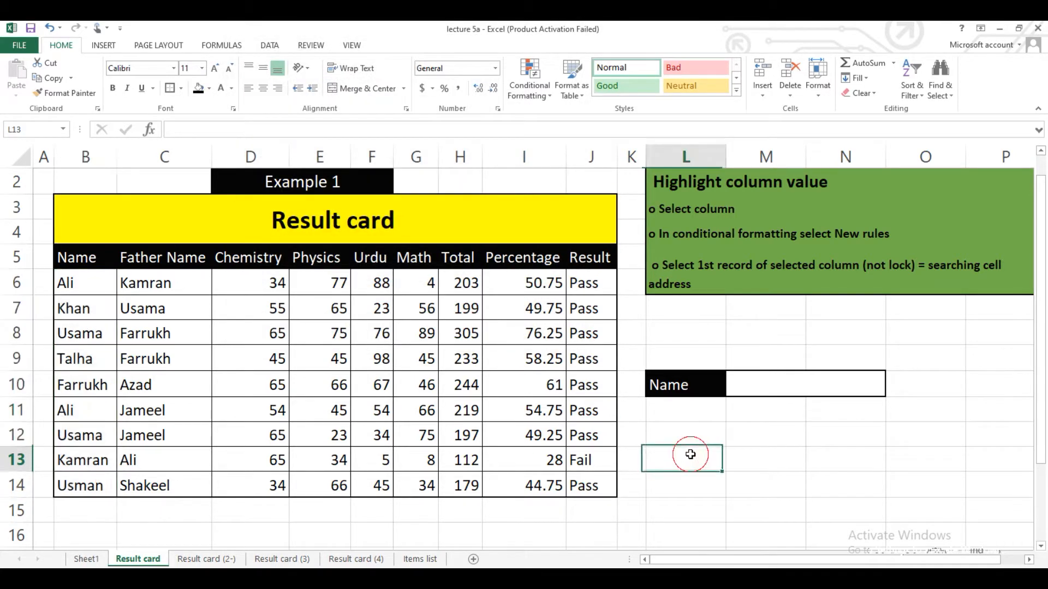
left_click(758, 384)
type("ali")
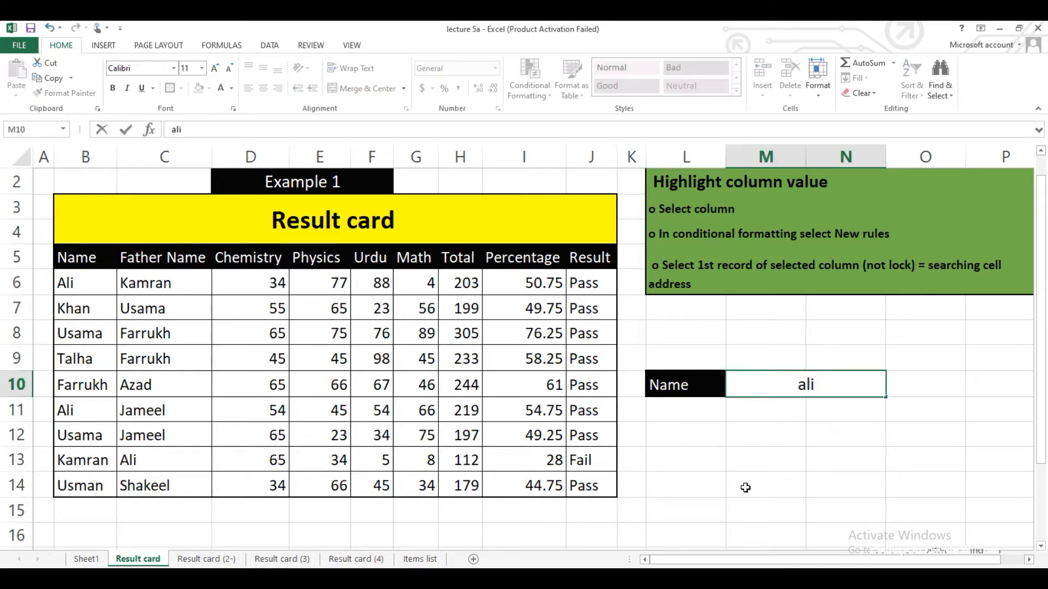
key("Return")
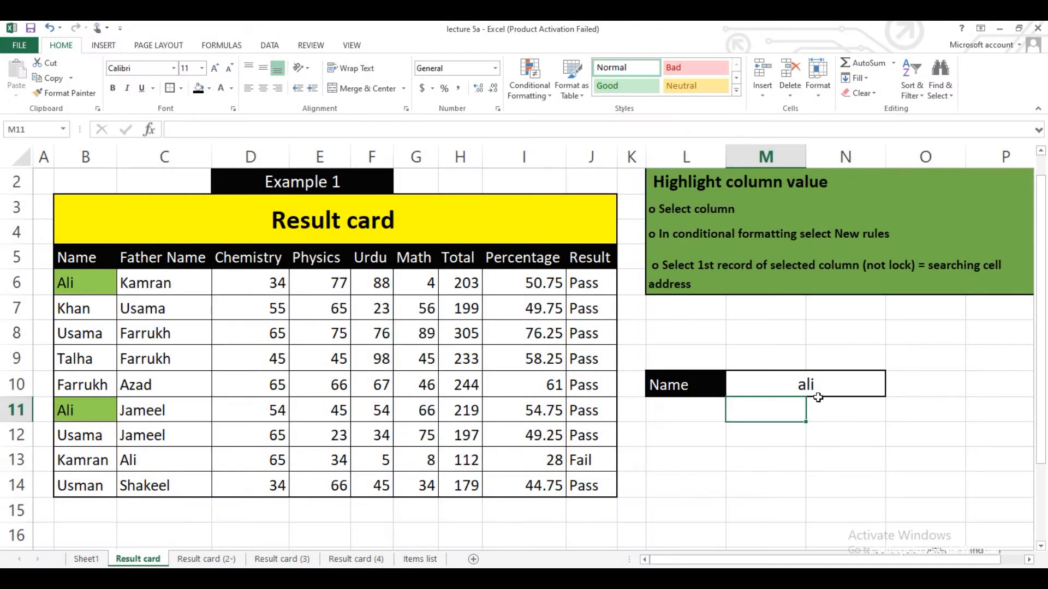
left_click(809, 390)
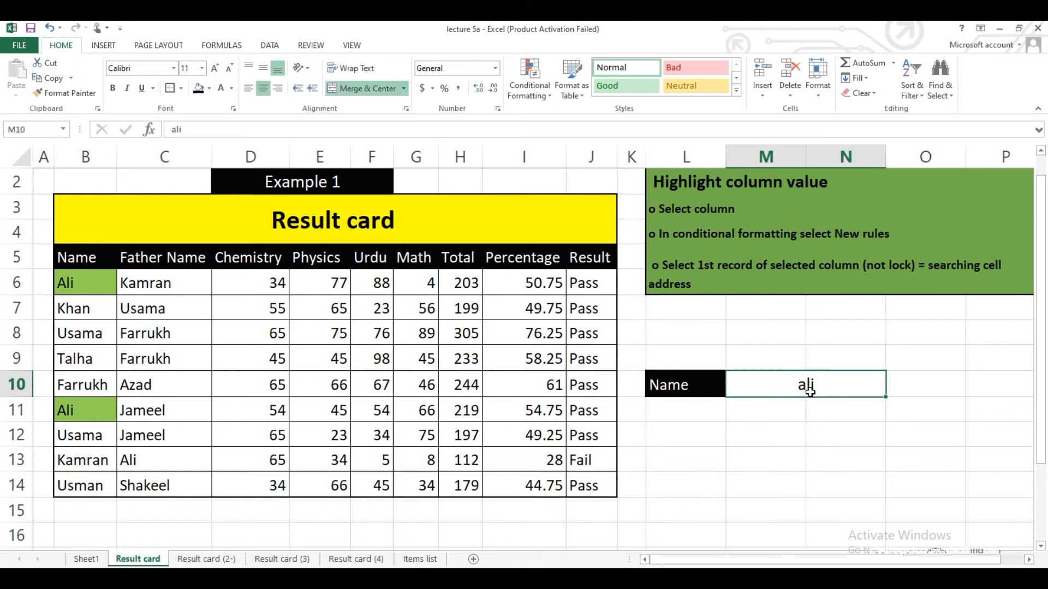
type("usama")
key("Return")
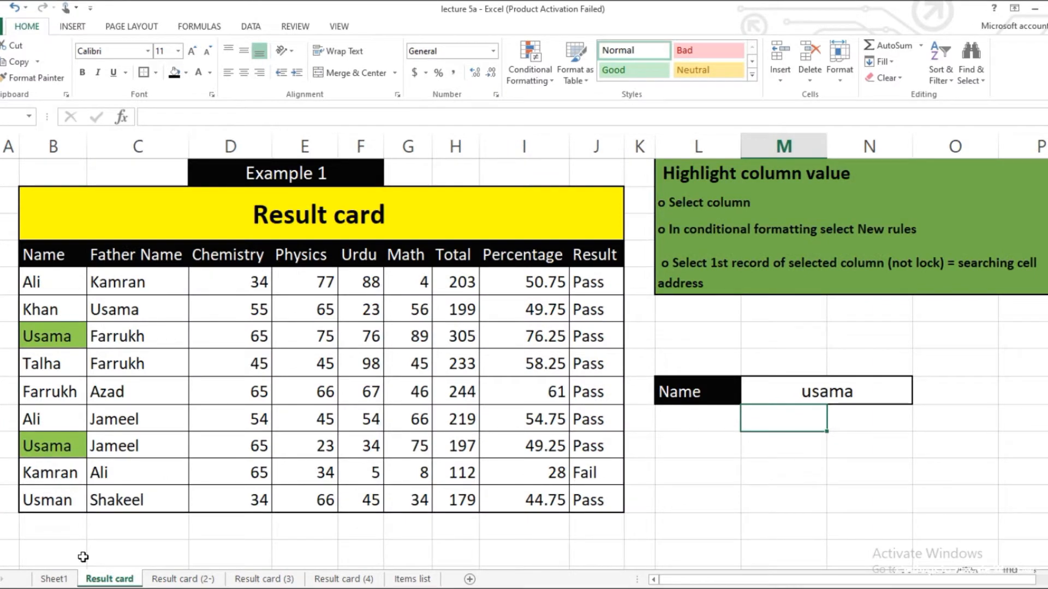
On the Result card (2-) sheet, start a formula-based conditional formatting rule for all the records in B6:J14.
left_click(177, 580)
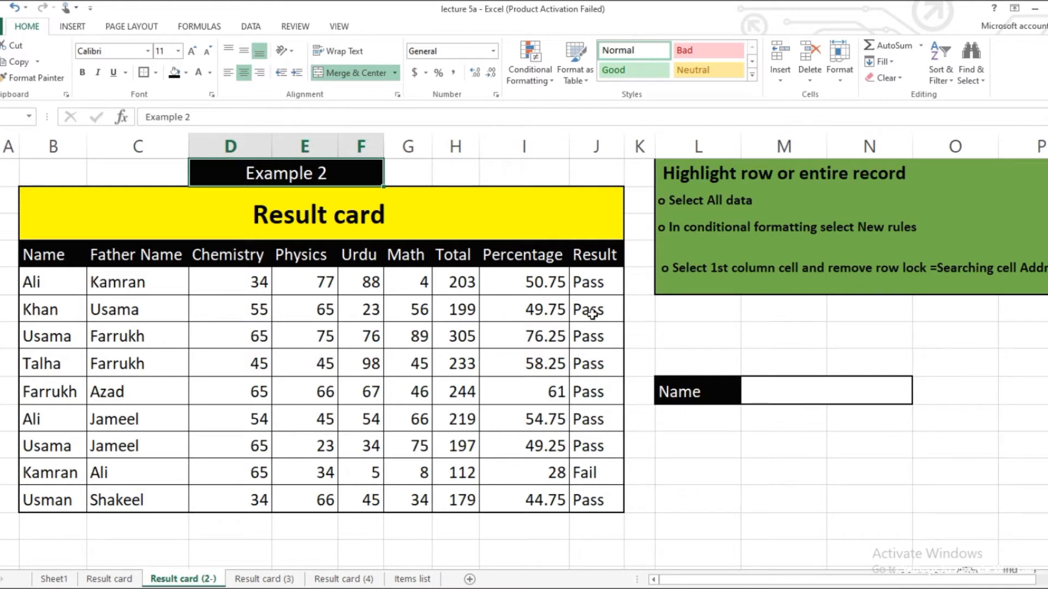
left_click_drag(60, 279, 580, 502)
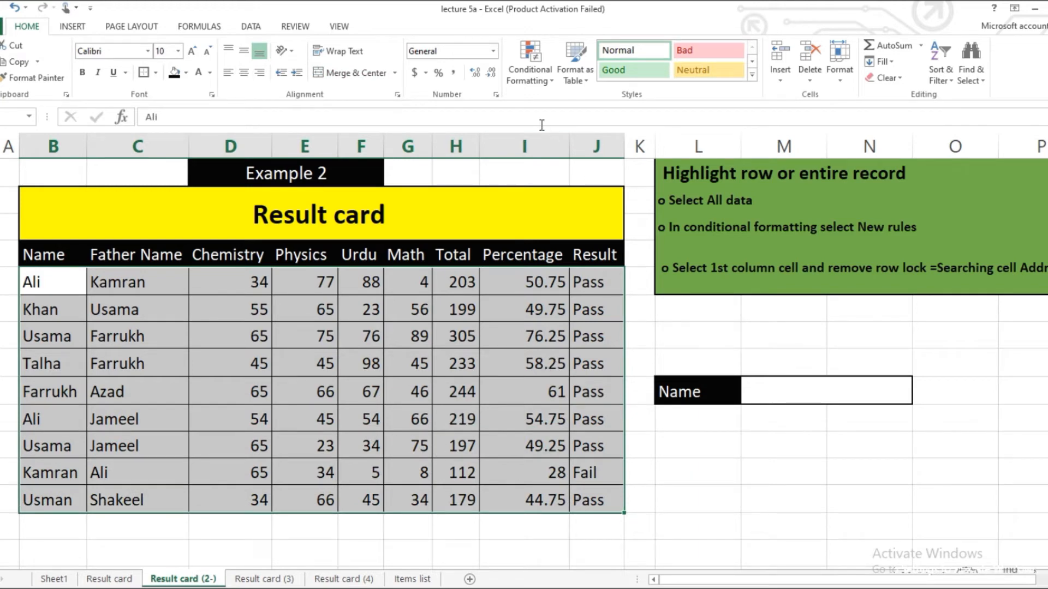
left_click(547, 83)
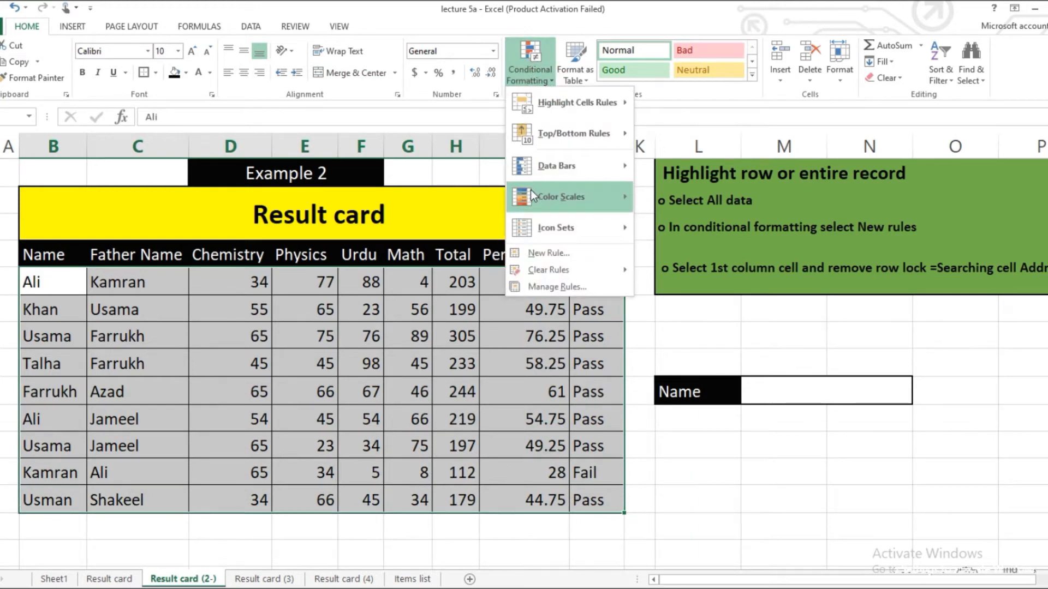
left_click(550, 254)
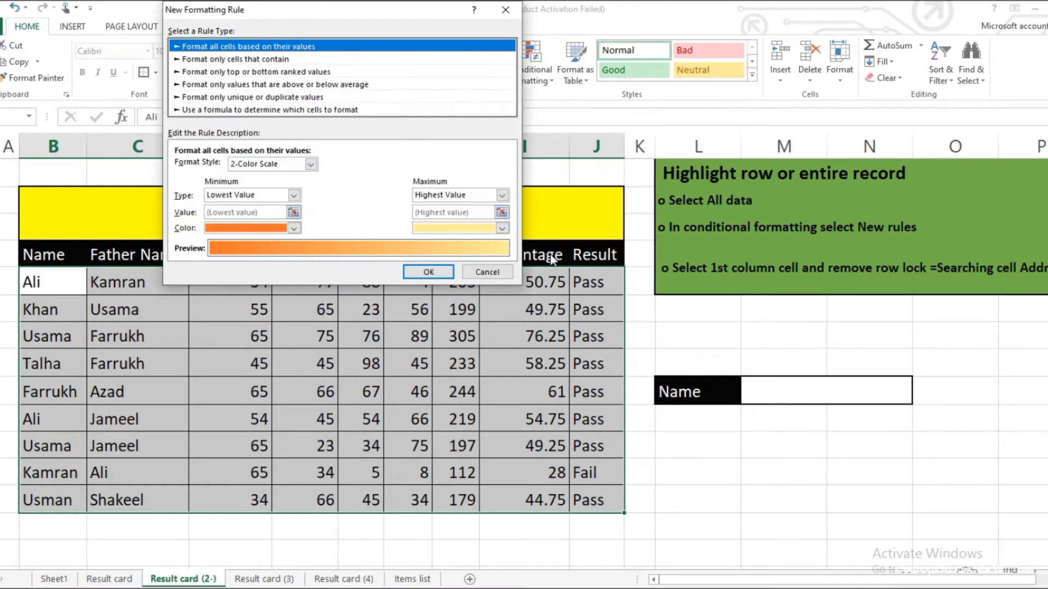
left_click(338, 113)
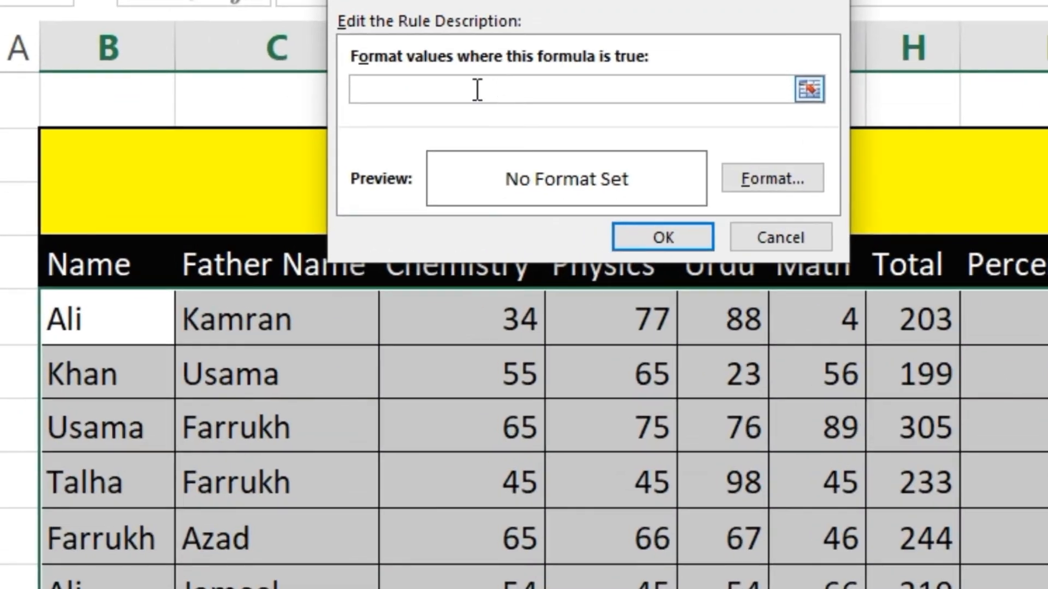
Enter the rule formula =$B6=$M$10, locking only the column of the first name cell.
left_click(478, 88)
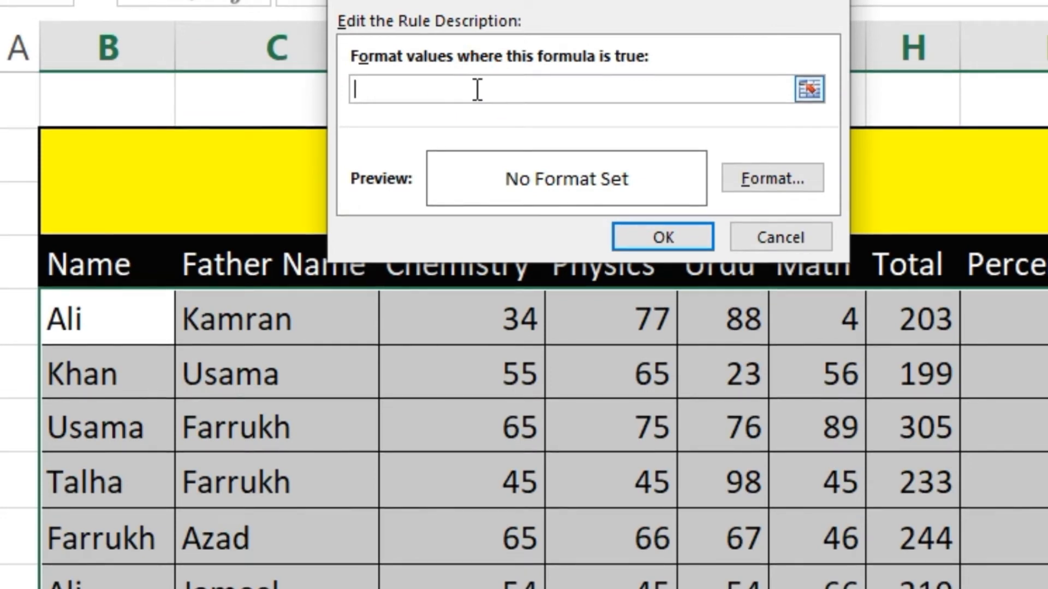
type("=")
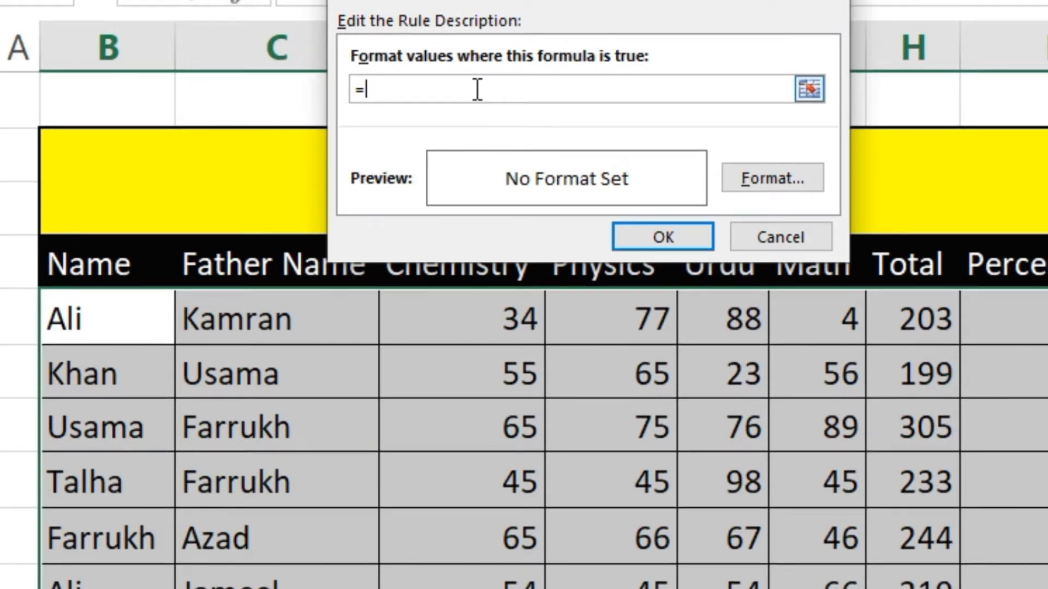
left_click(109, 322)
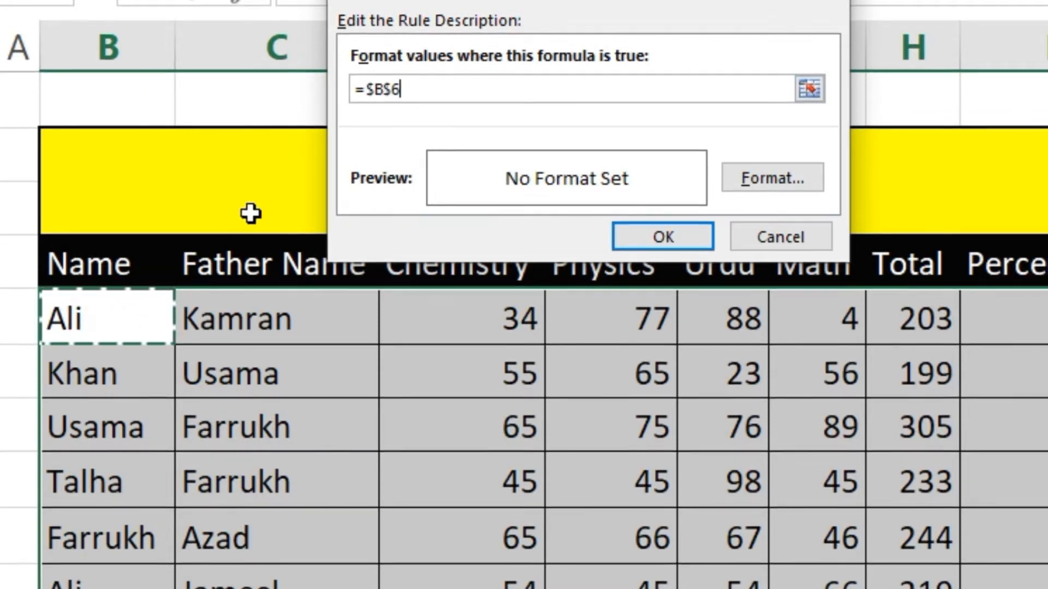
left_click(393, 89)
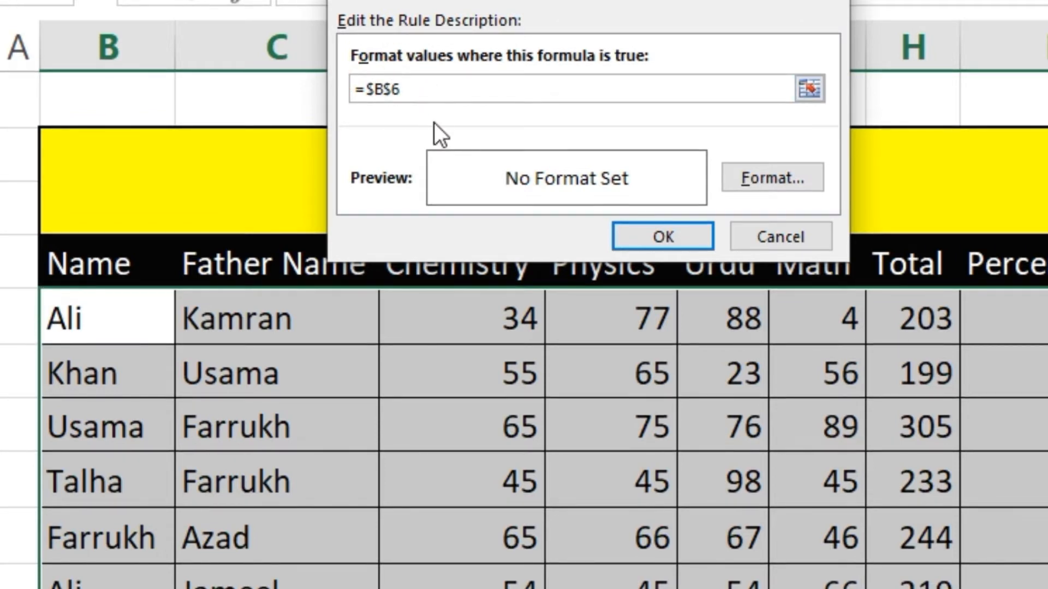
key("BackSpace")
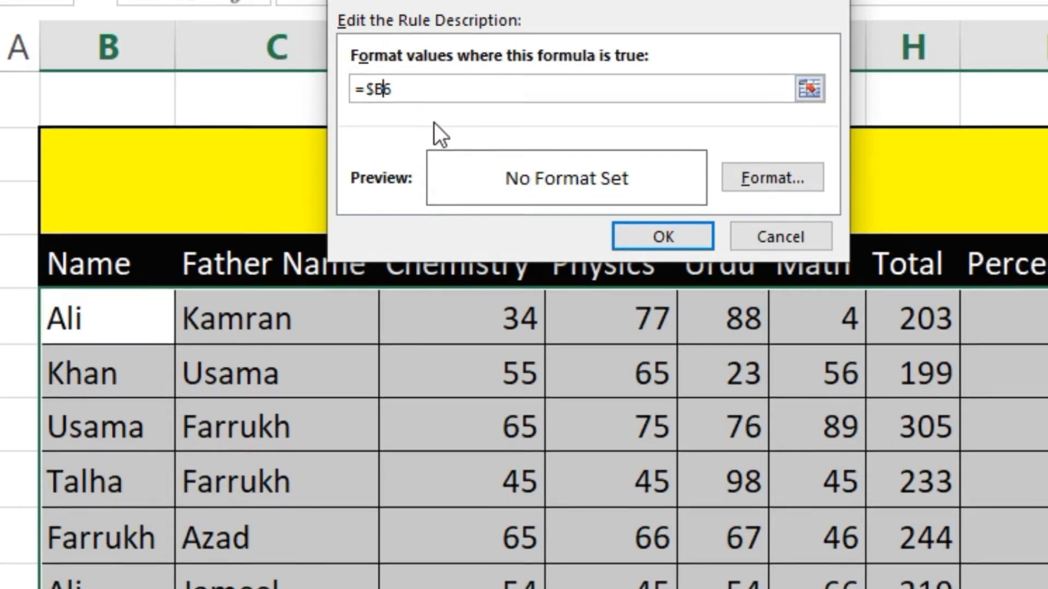
left_click(435, 91)
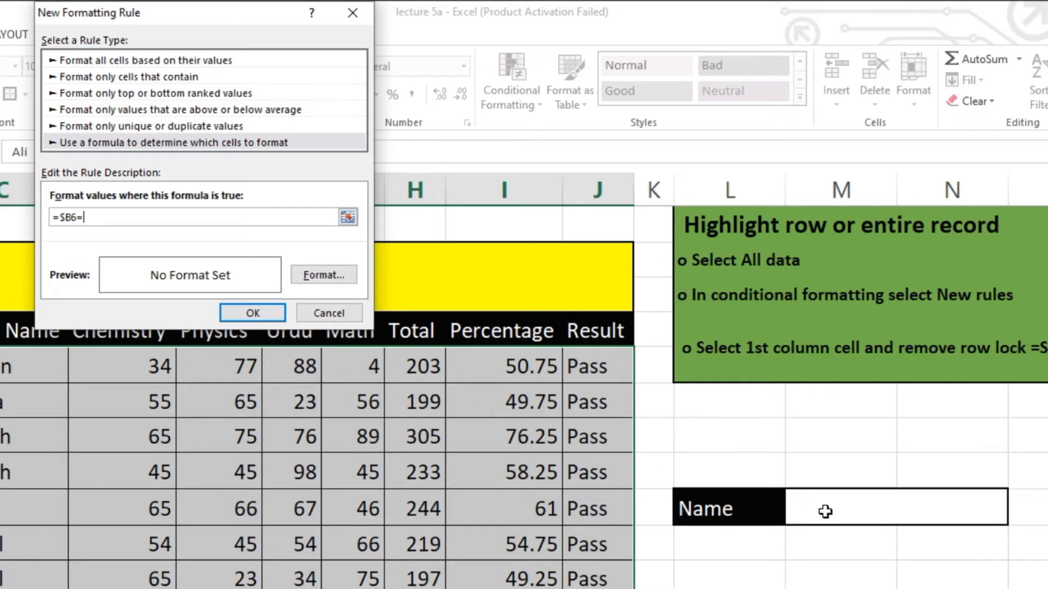
left_click(826, 511)
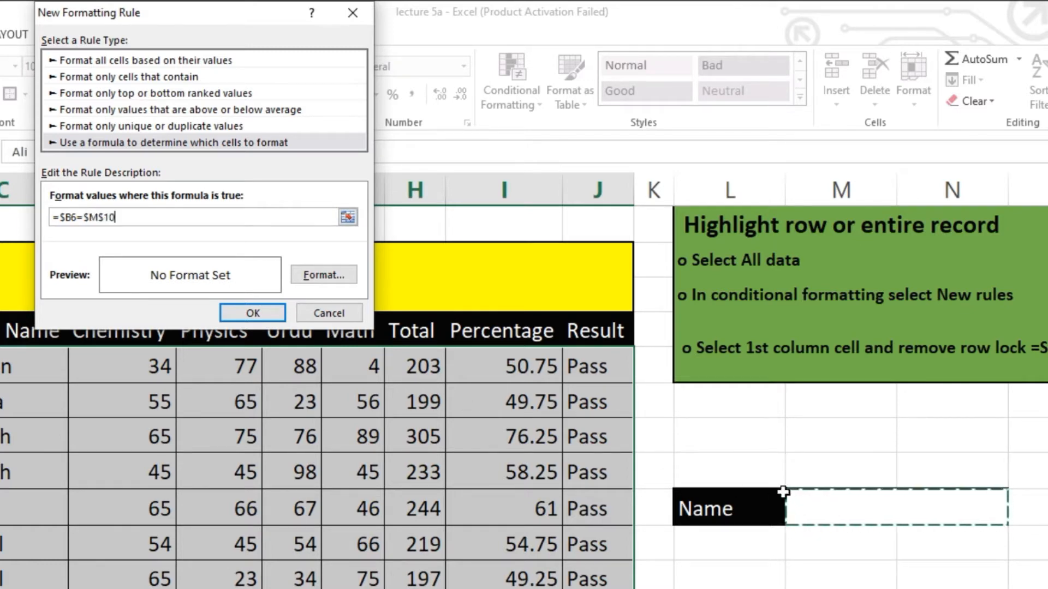
Give the rule a solid green fill and apply it to the selected records.
left_click(336, 275)
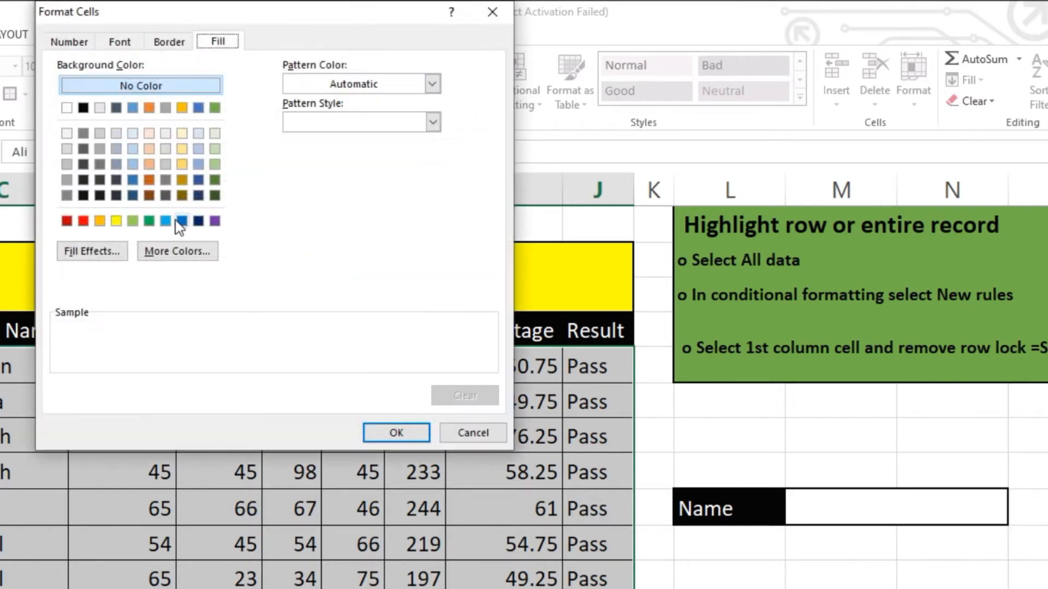
left_click(149, 220)
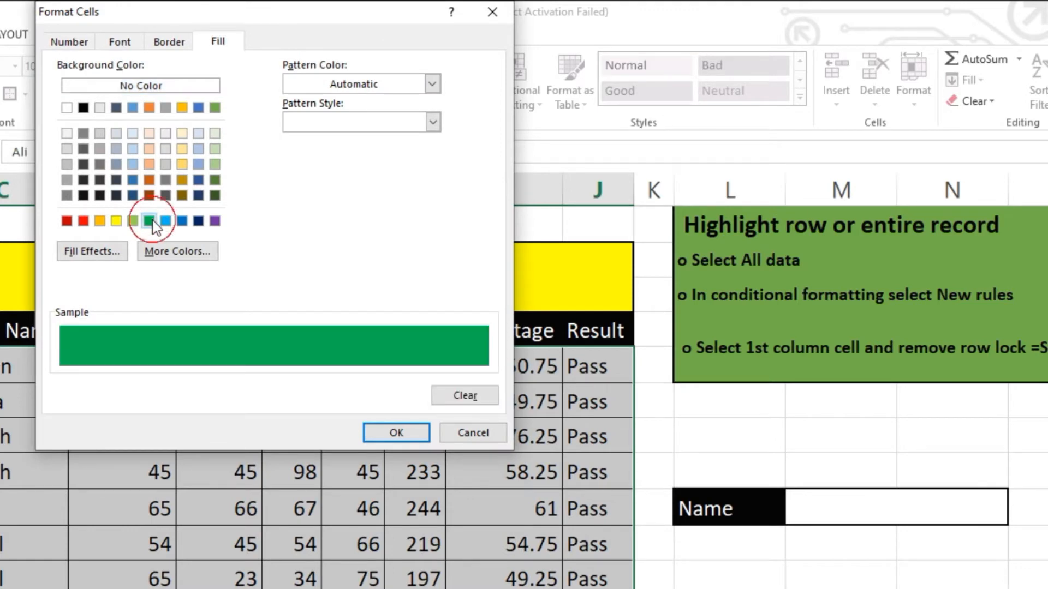
left_click(388, 433)
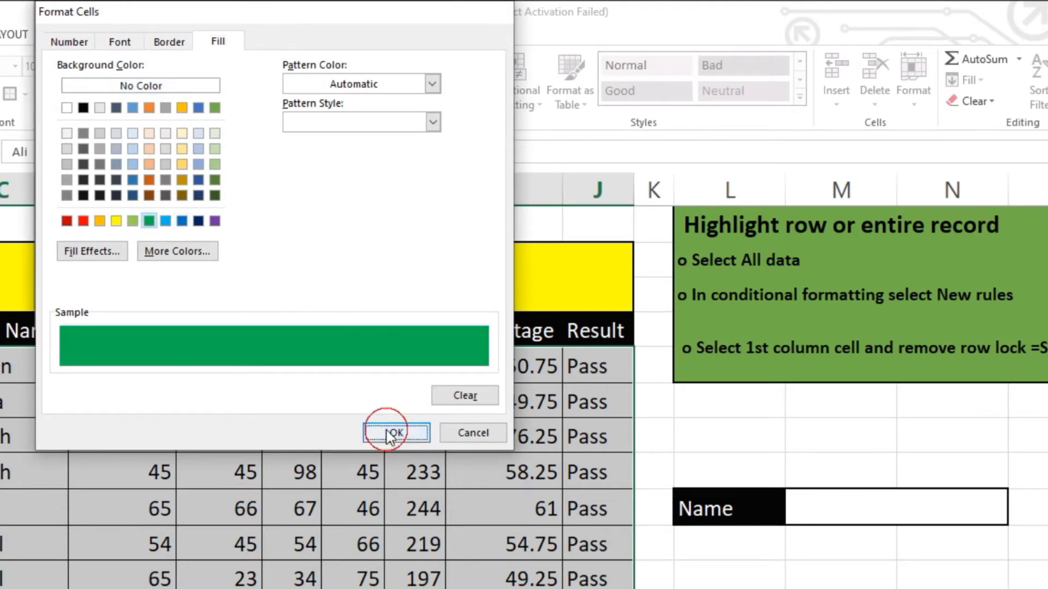
left_click(252, 315)
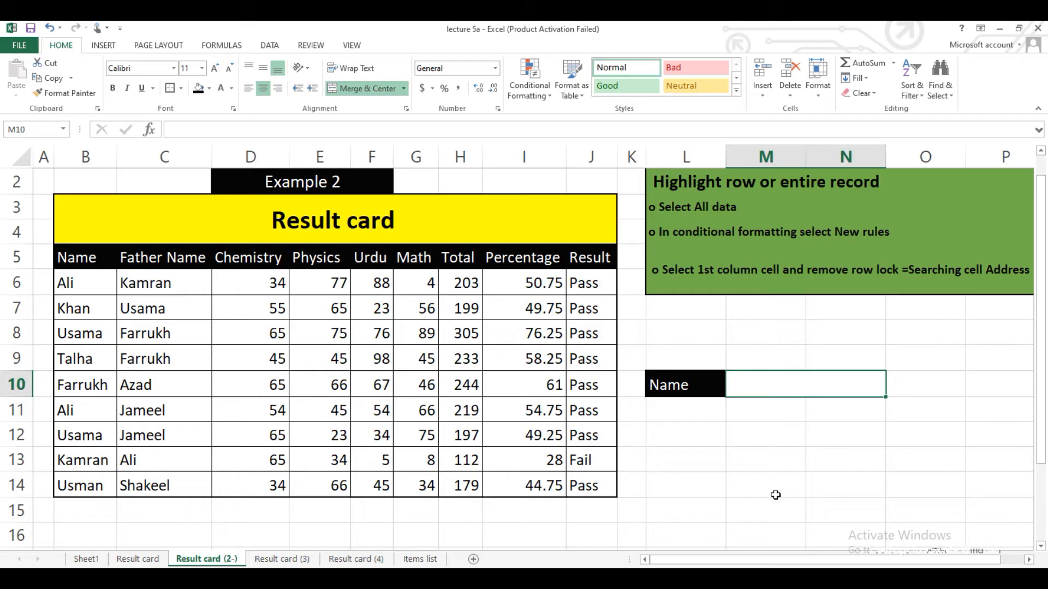
Test the row highlighting by entering the names from B6 and B8, one after the other and in lowercase, in search cell M10.
type("ali")
key("Return")
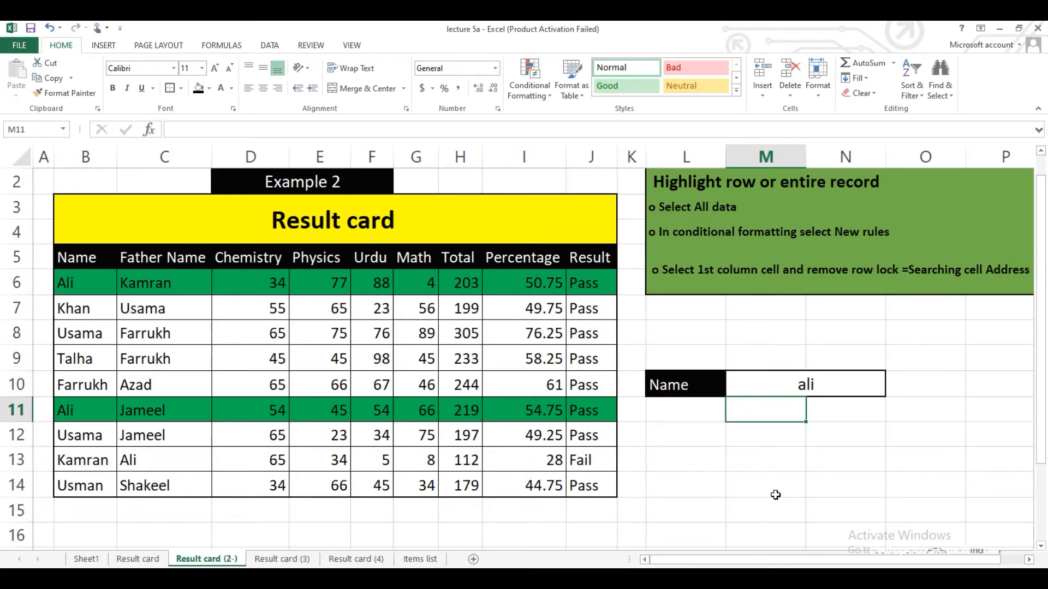
left_click(816, 383)
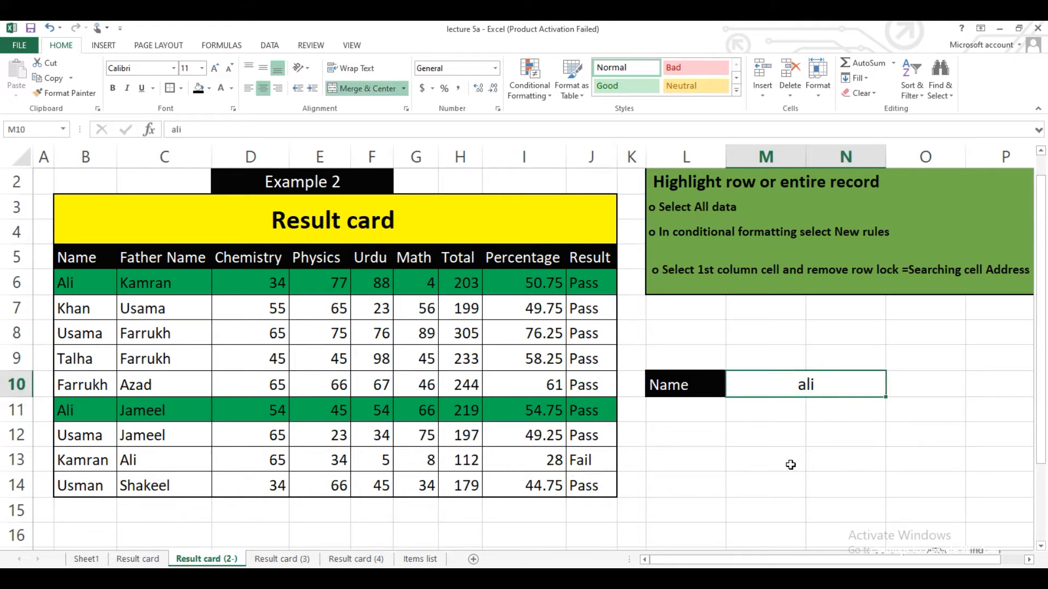
type("usama")
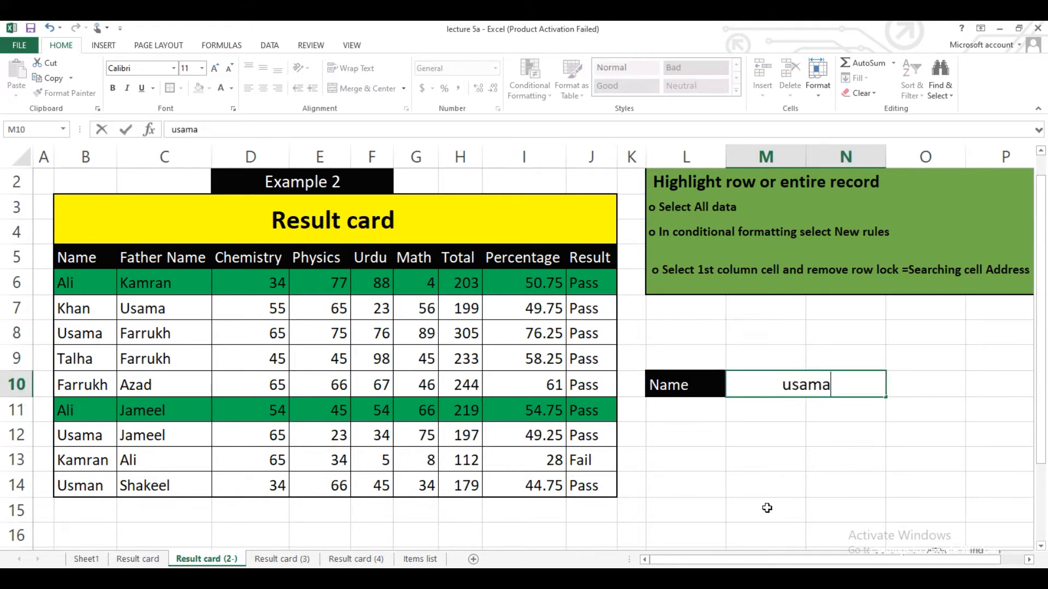
key("Return")
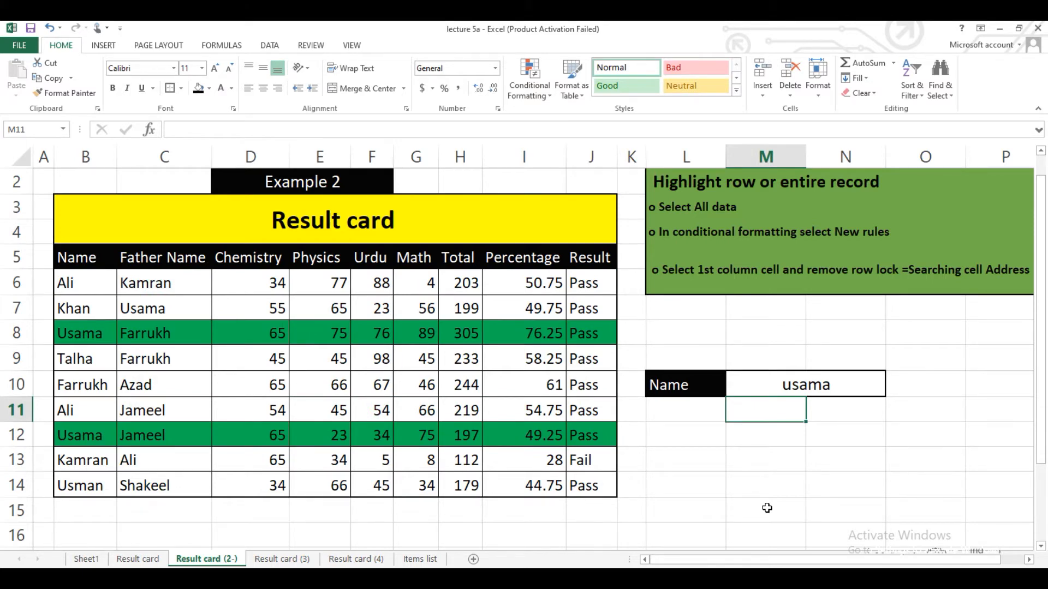
Enter the name from B6 in lowercase in M10 on the Result card sheet, and return to M10 on Result card (2-).
left_click(143, 559)
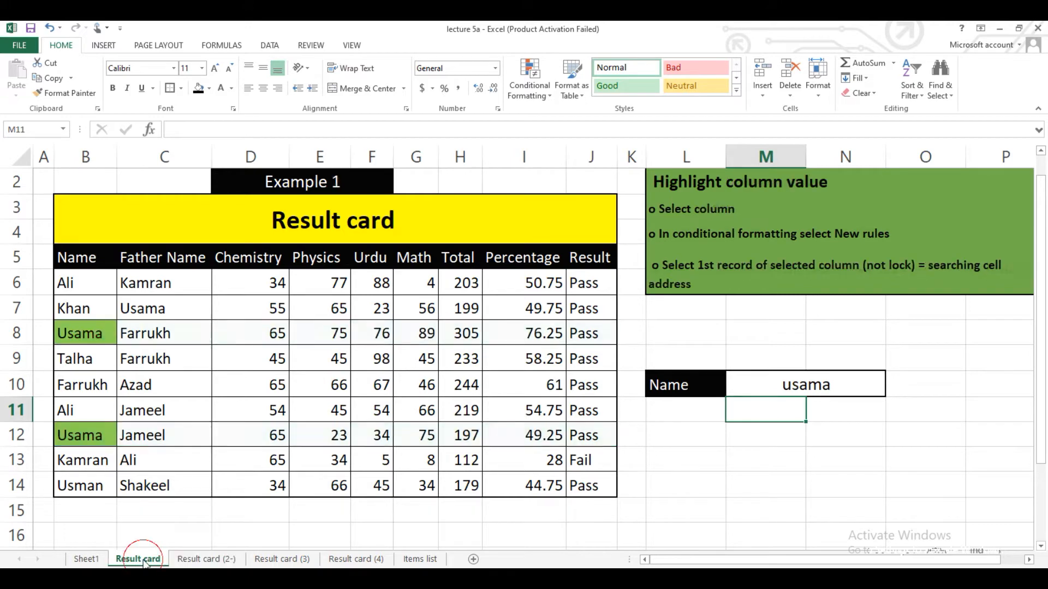
key("Up")
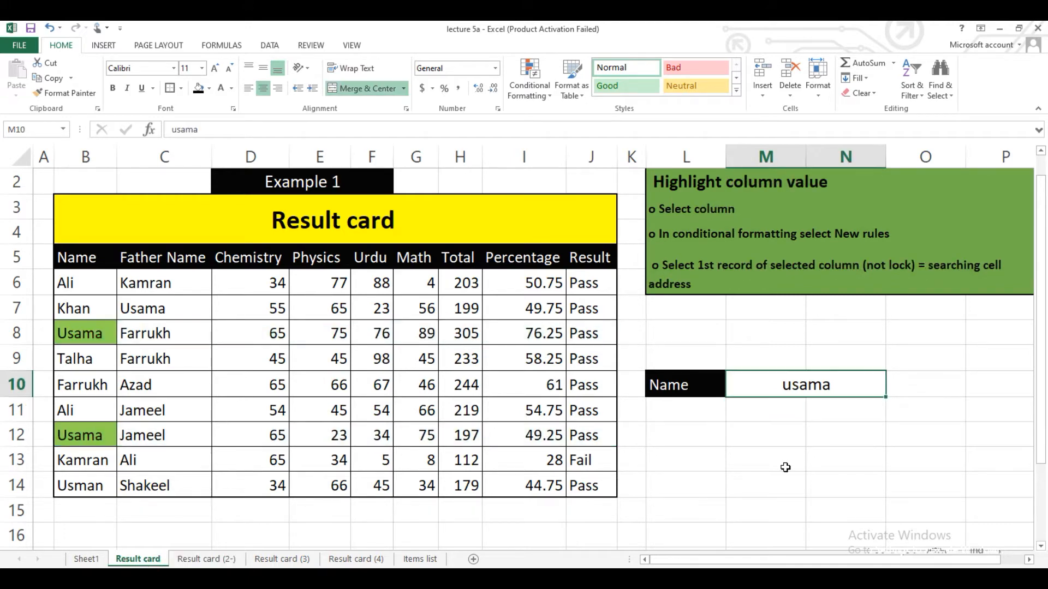
type("ali")
key("Return")
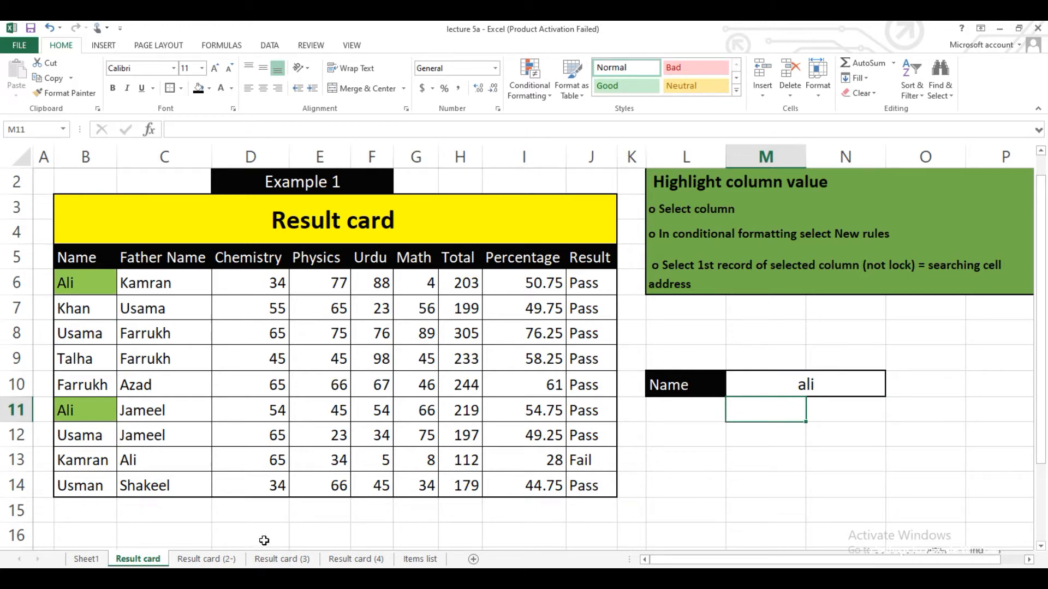
left_click(228, 560)
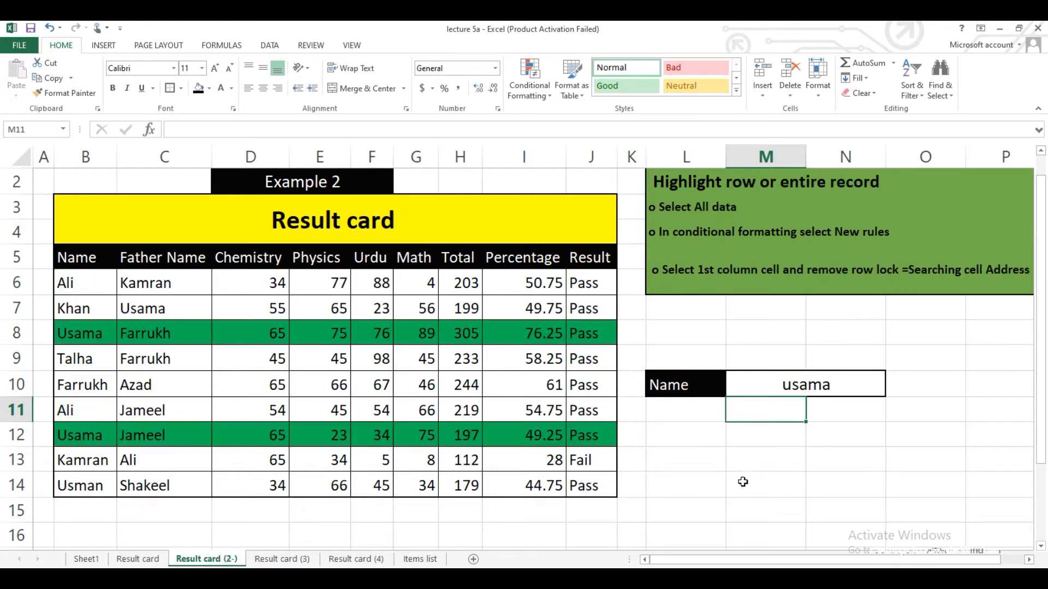
left_click(799, 463)
left_click(803, 382)
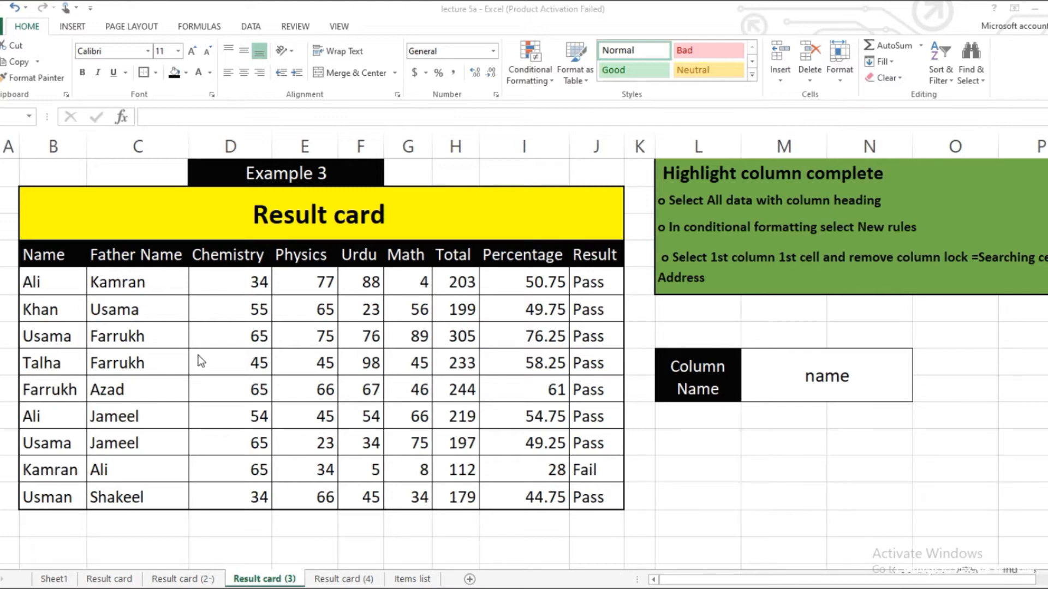
On the Result card (3) sheet, start a formula-based conditional formatting rule for the whole table B5:J14, including its column headings.
left_click(39, 255)
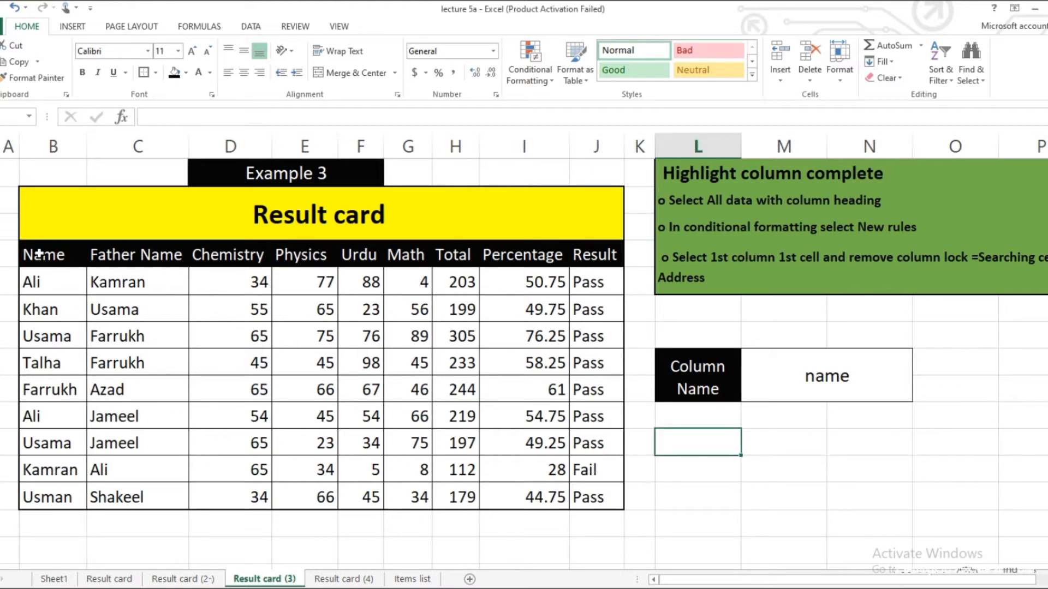
left_click_drag(40, 254, 587, 493)
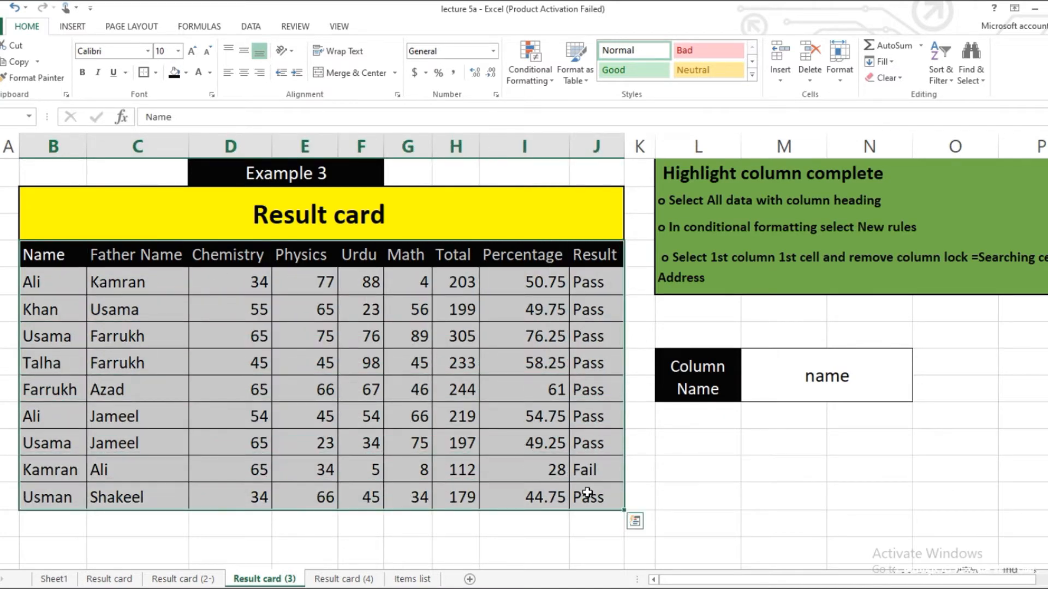
left_click(547, 81)
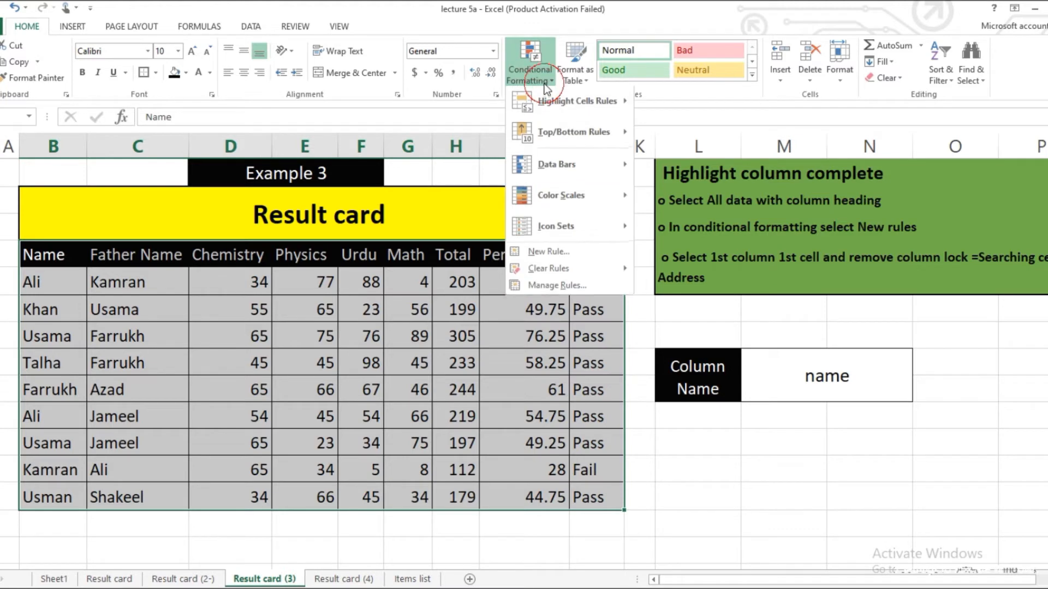
left_click(537, 251)
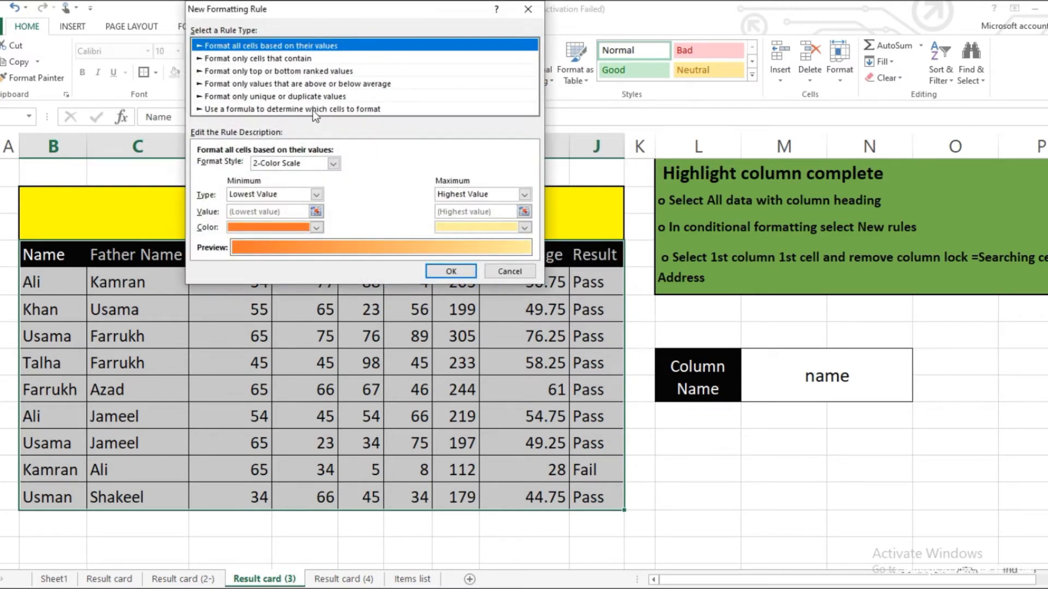
left_click(312, 109)
left_click(242, 164)
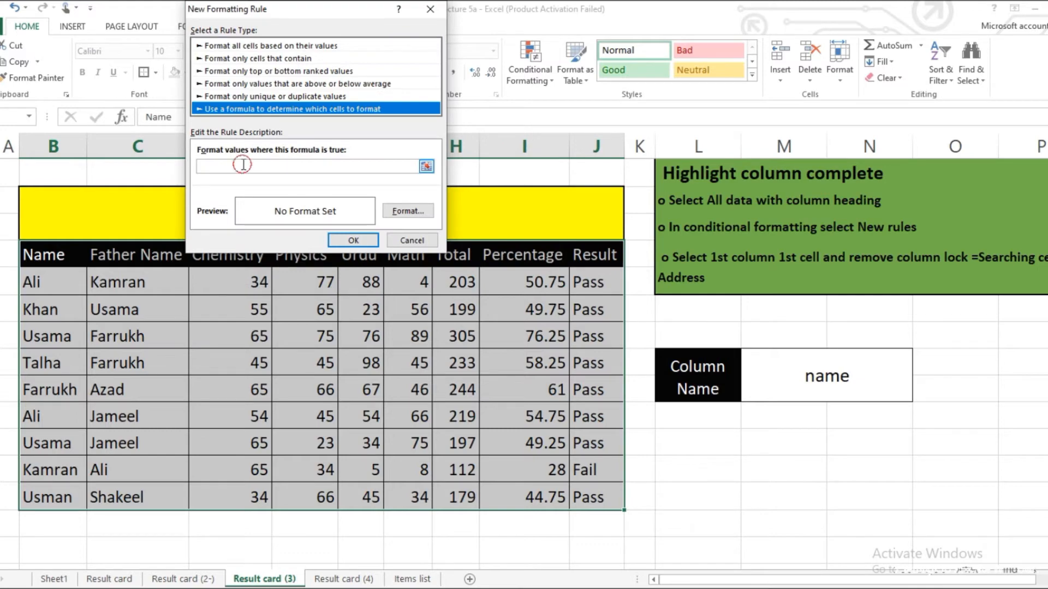
Enter the rule formula =B$5=$M$9, locking only the row of the first heading cell.
type("=")
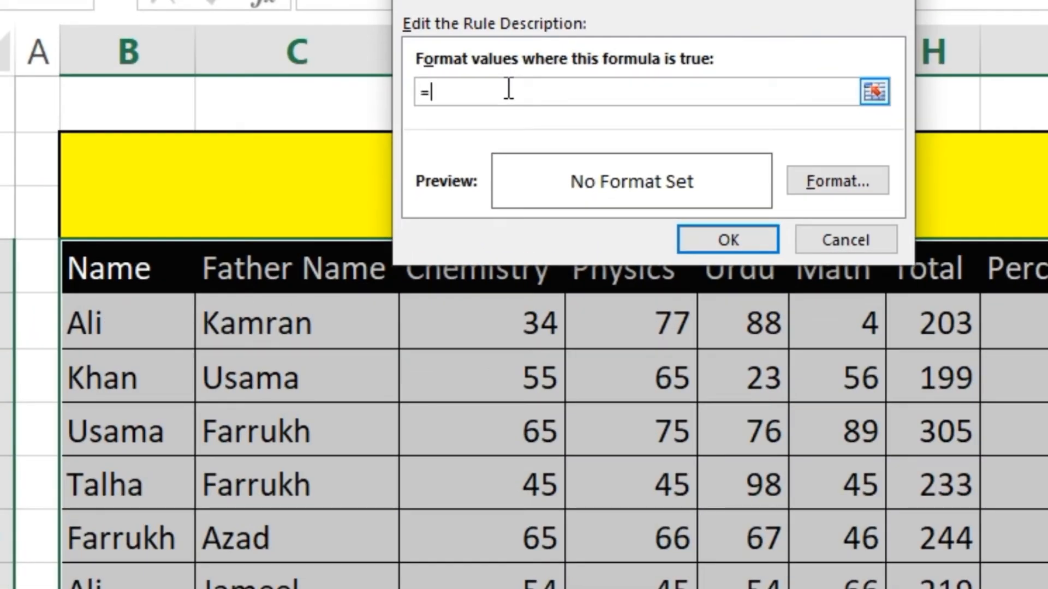
left_click(141, 270)
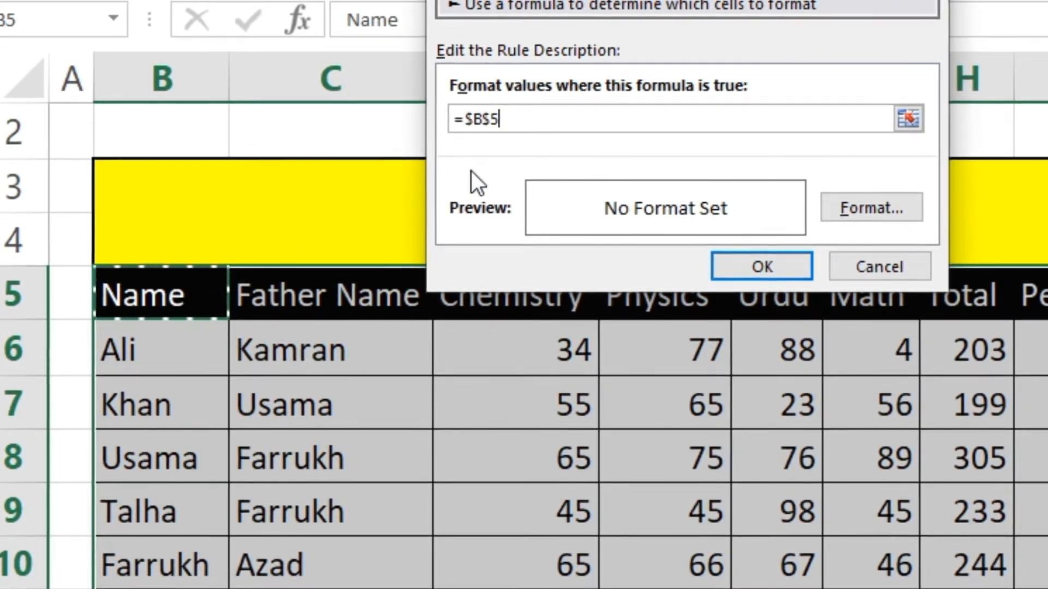
left_click(471, 120)
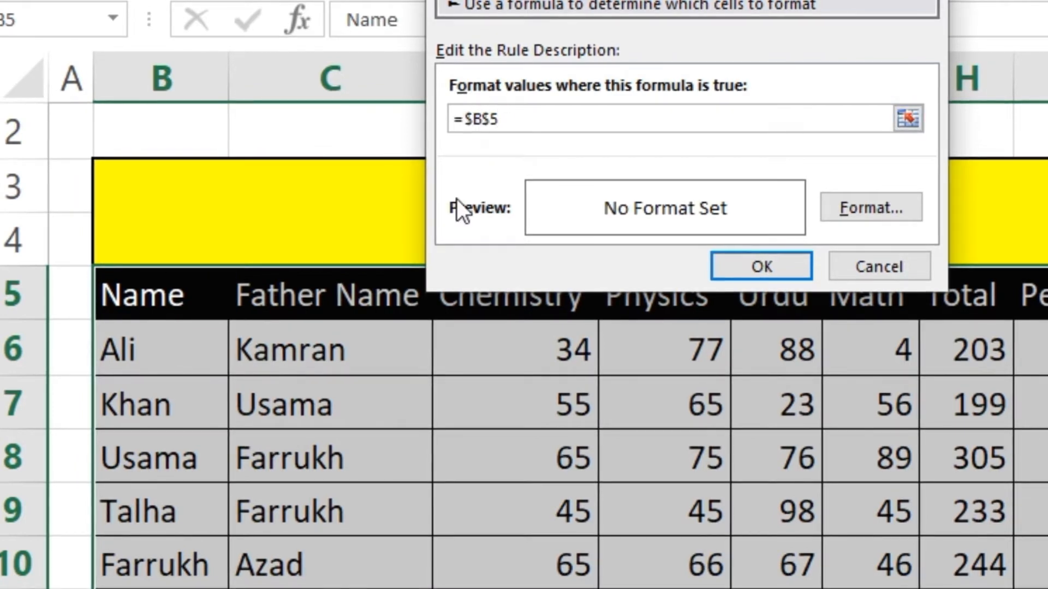
key("BackSpace")
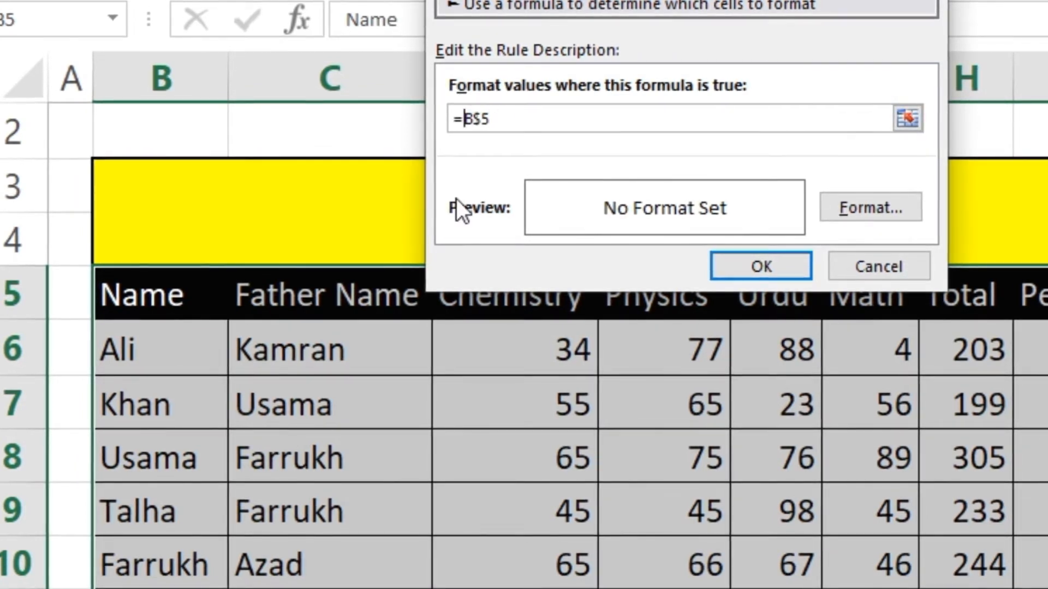
left_click(562, 120)
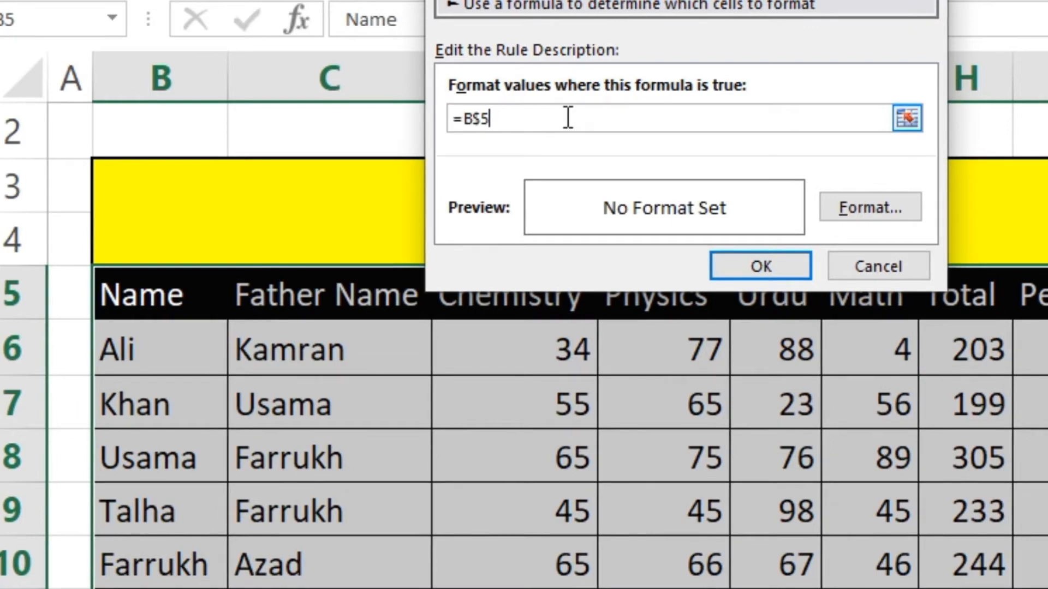
type("=")
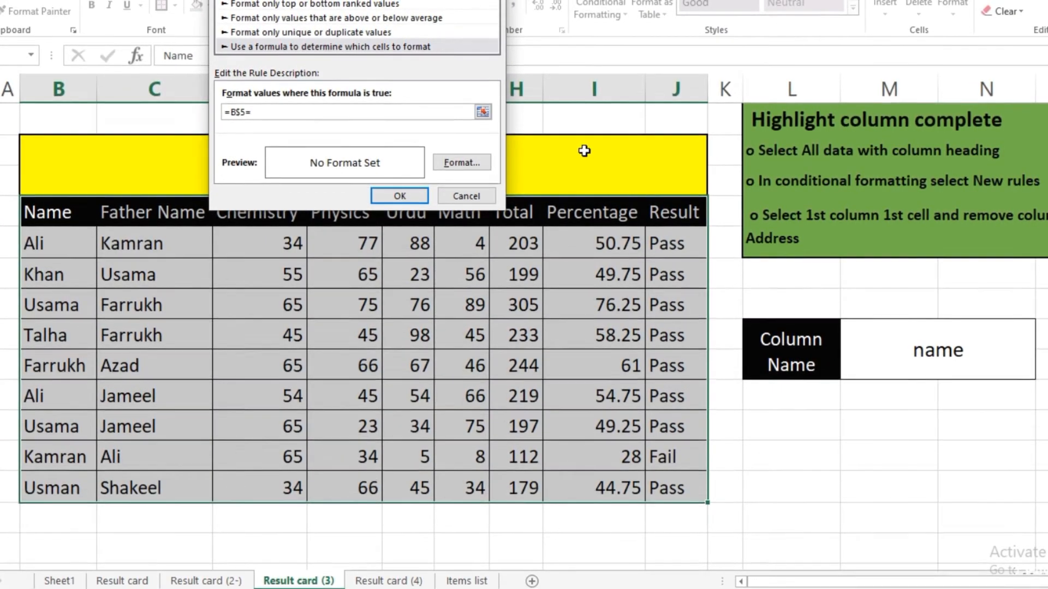
left_click(947, 352)
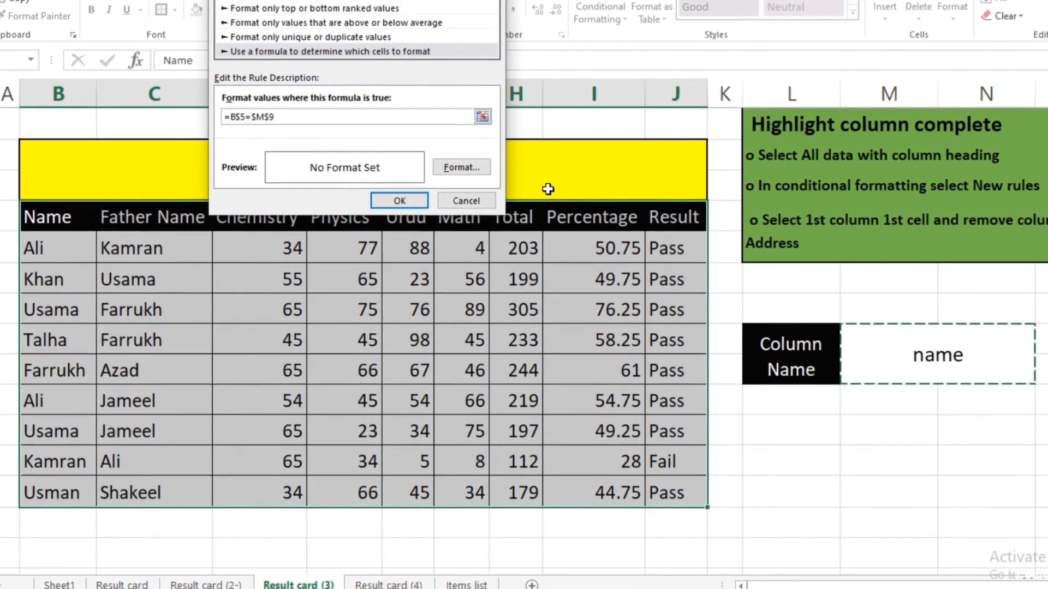
Give the rule an orange fill and apply it to the selected table.
left_click(462, 167)
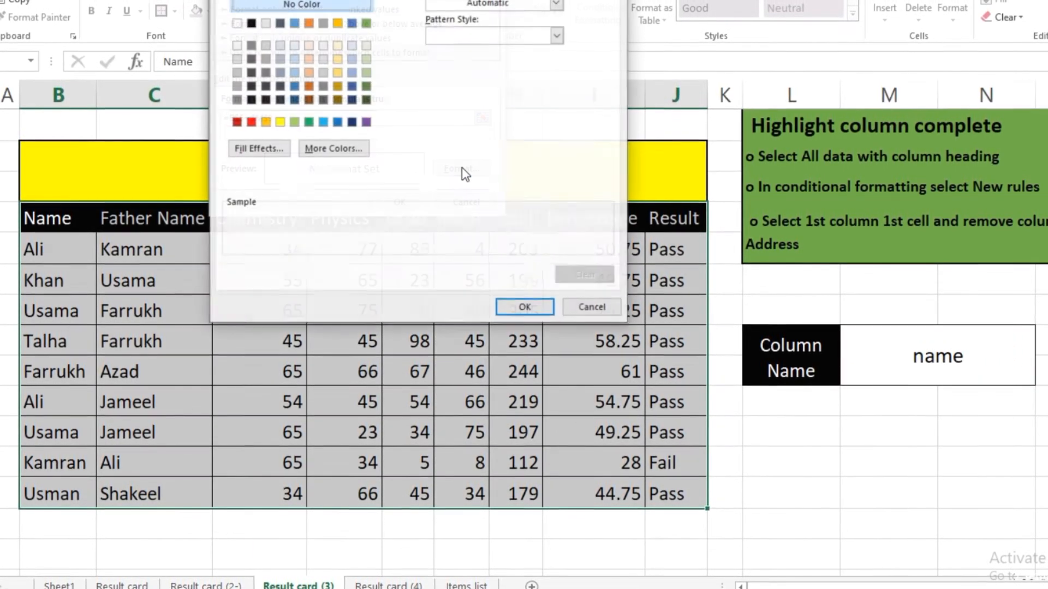
left_click(266, 123)
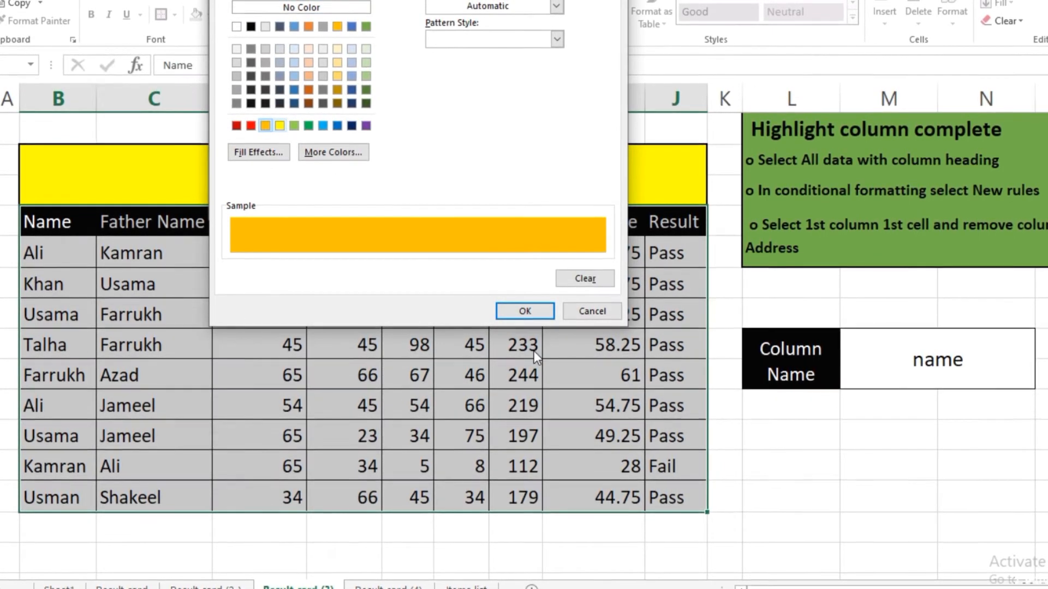
left_click(525, 311)
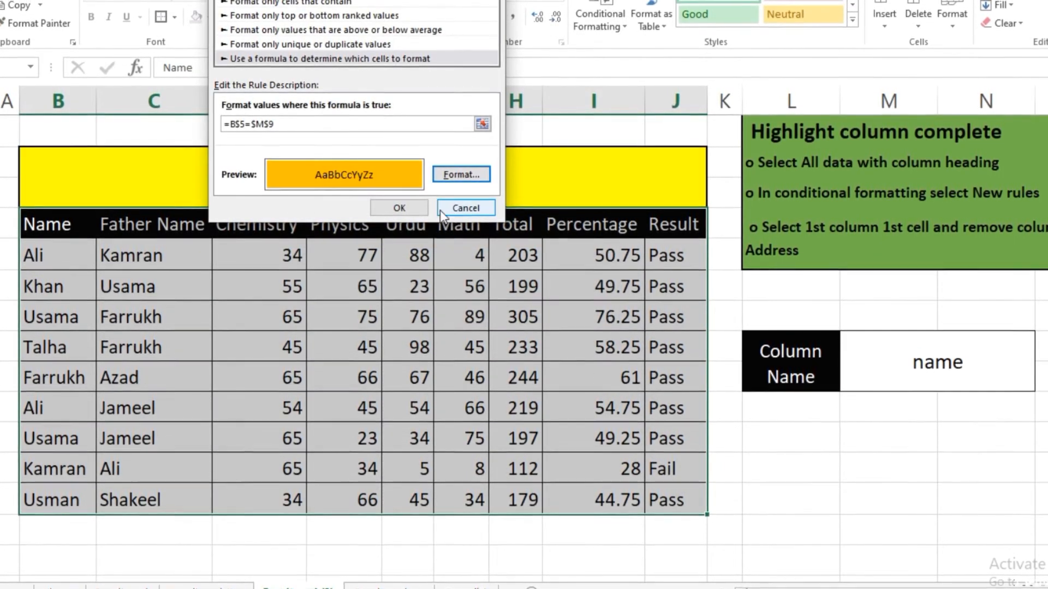
left_click(409, 207)
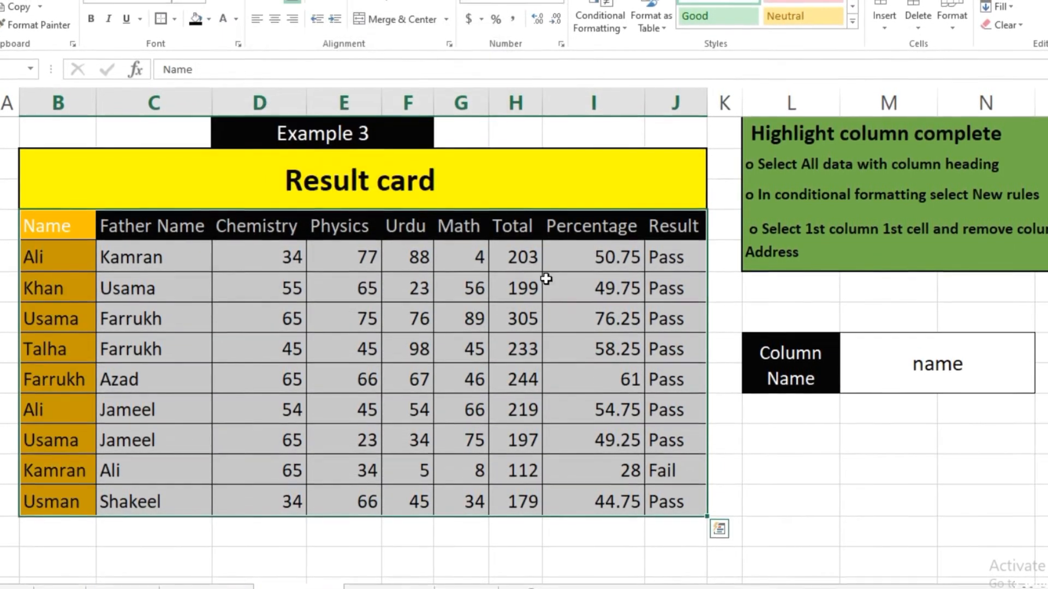
Test the column highlighting by entering urdu and then math in the Column Name search cell M9.
left_click(850, 485)
left_click(943, 382)
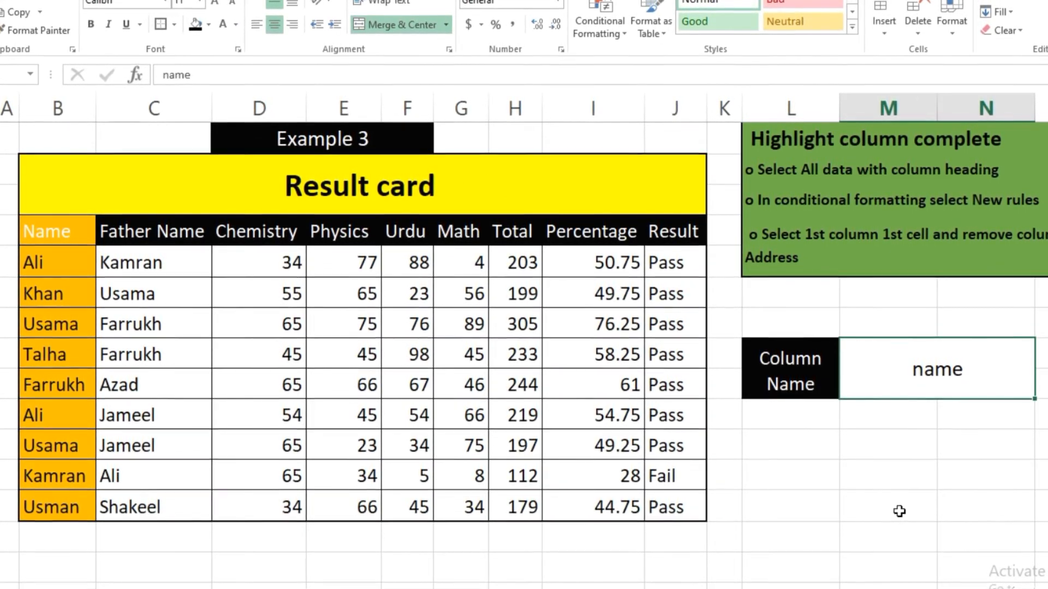
type("urdu")
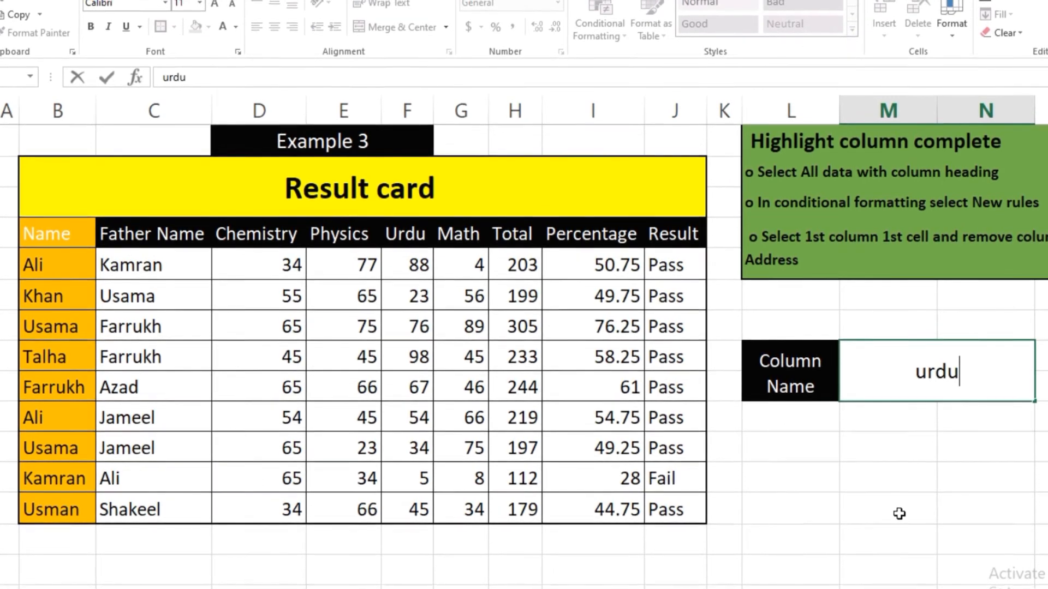
key("Return")
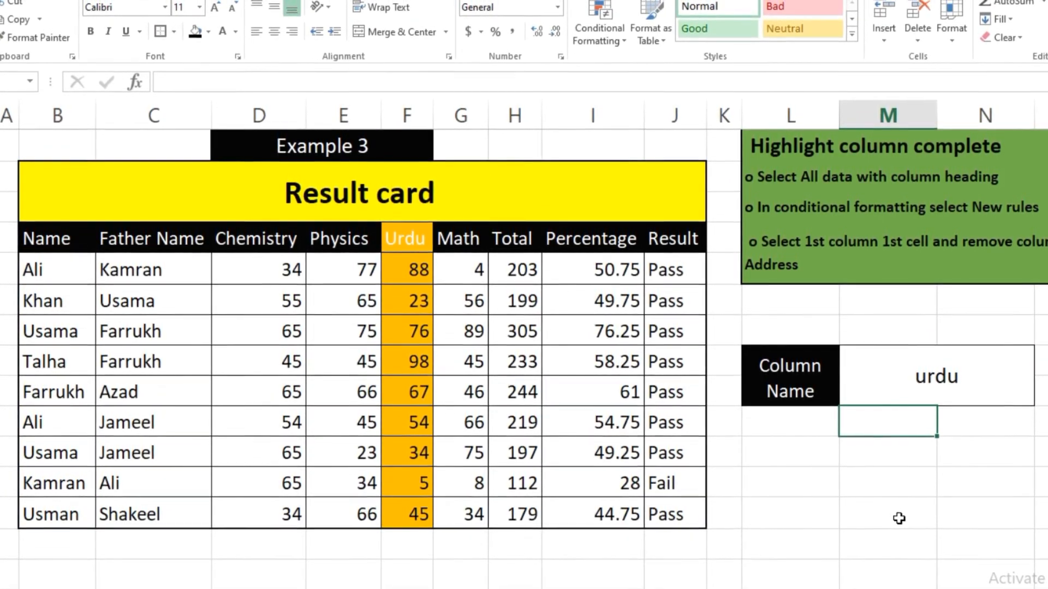
left_click(936, 386)
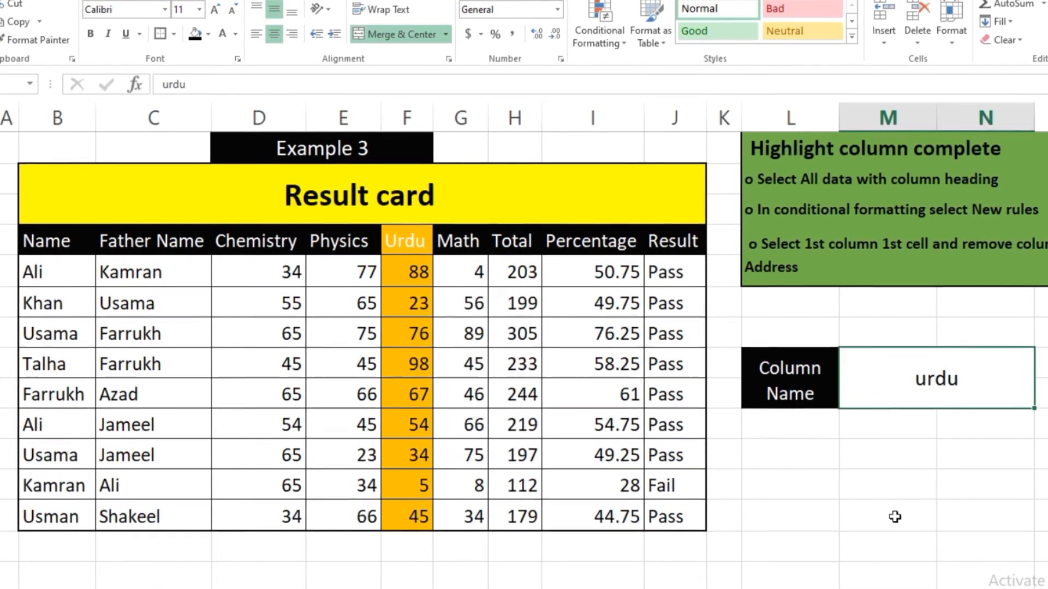
type("math")
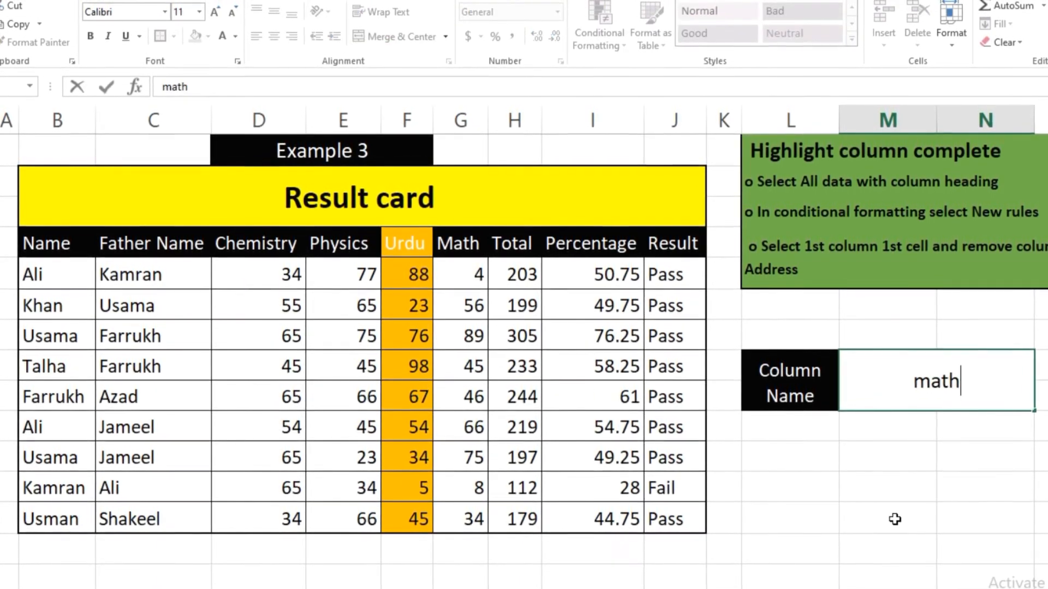
key("Return")
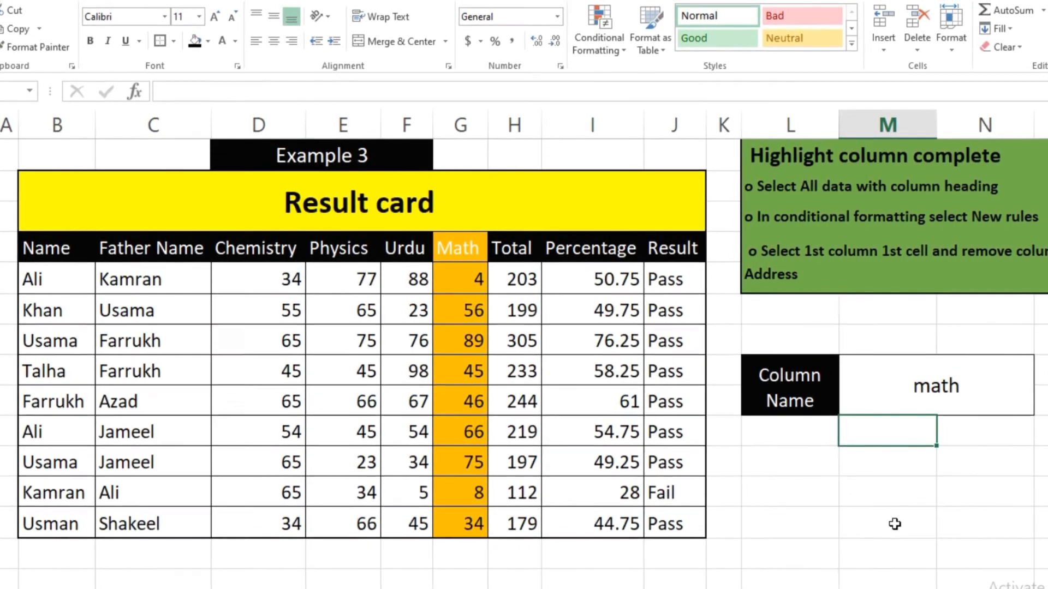
Start a data validation rule for the Column Name search cell M9 that allows a list of values.
left_click(864, 551)
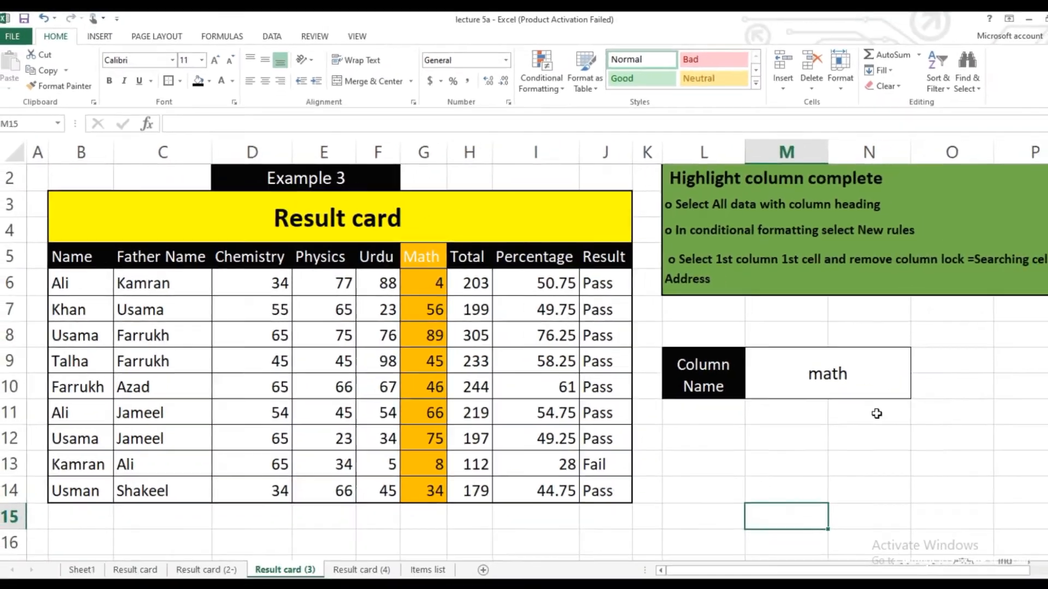
left_click(816, 373)
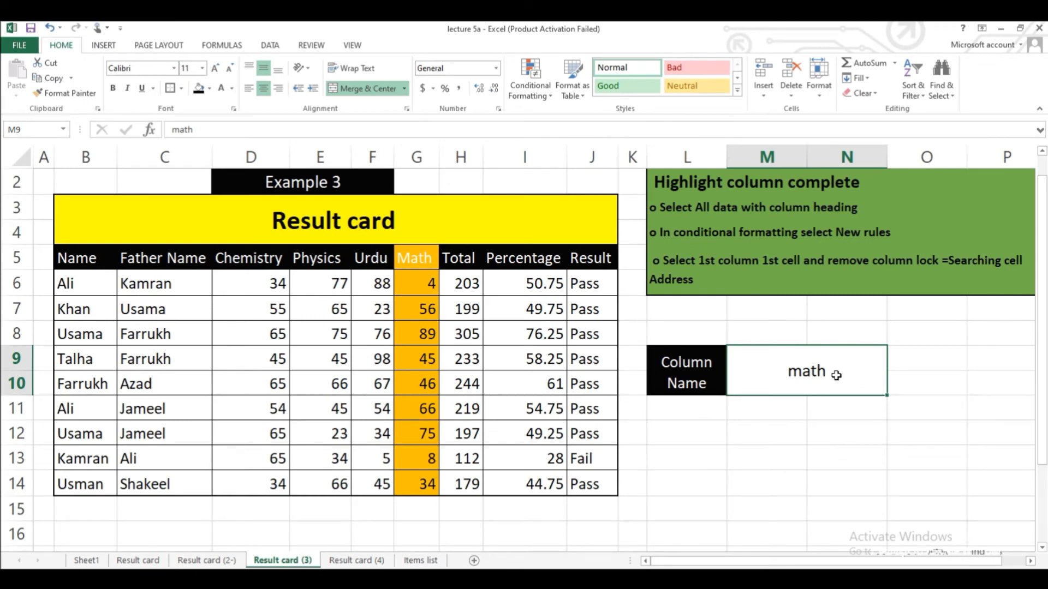
left_click(270, 45)
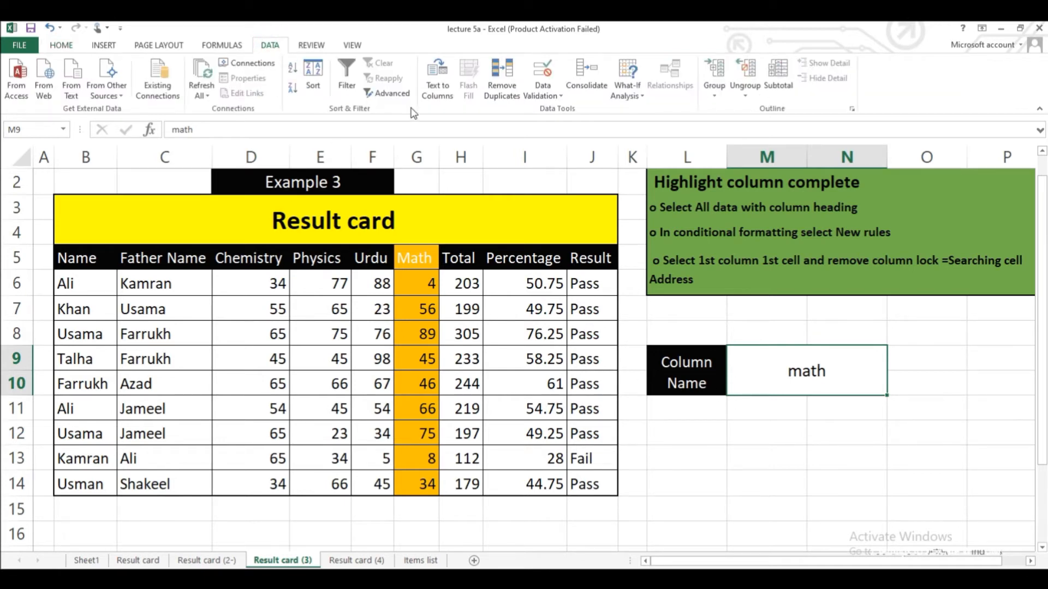
left_click(547, 96)
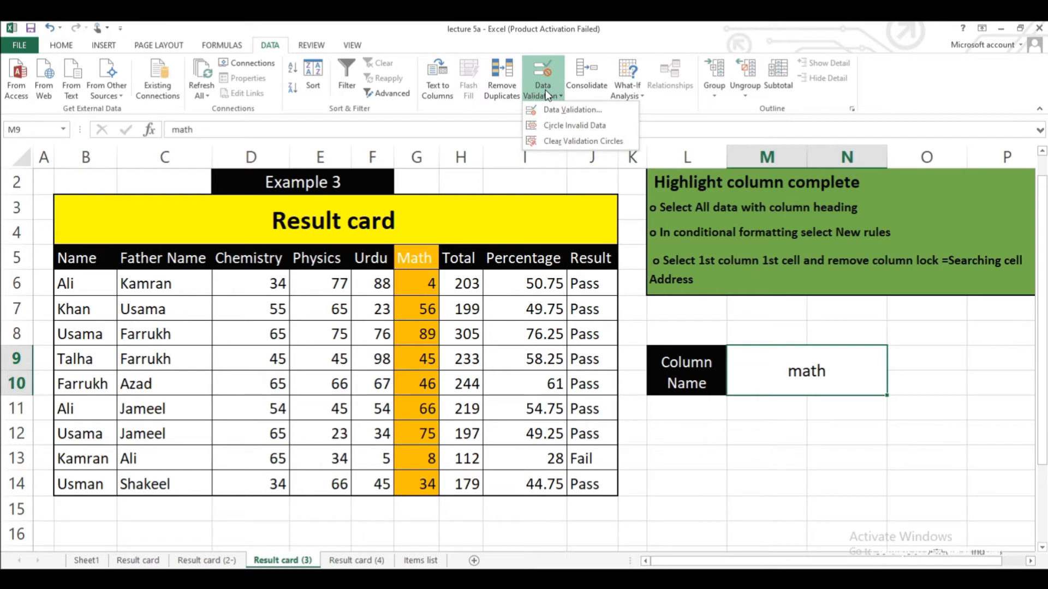
left_click(570, 110)
left_click(318, 93)
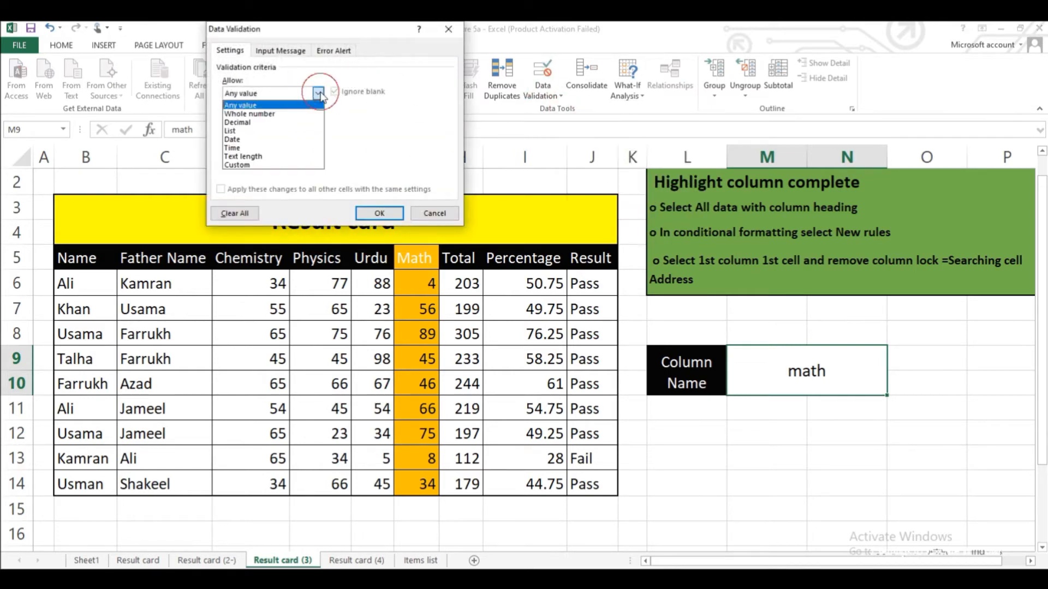
left_click(251, 134)
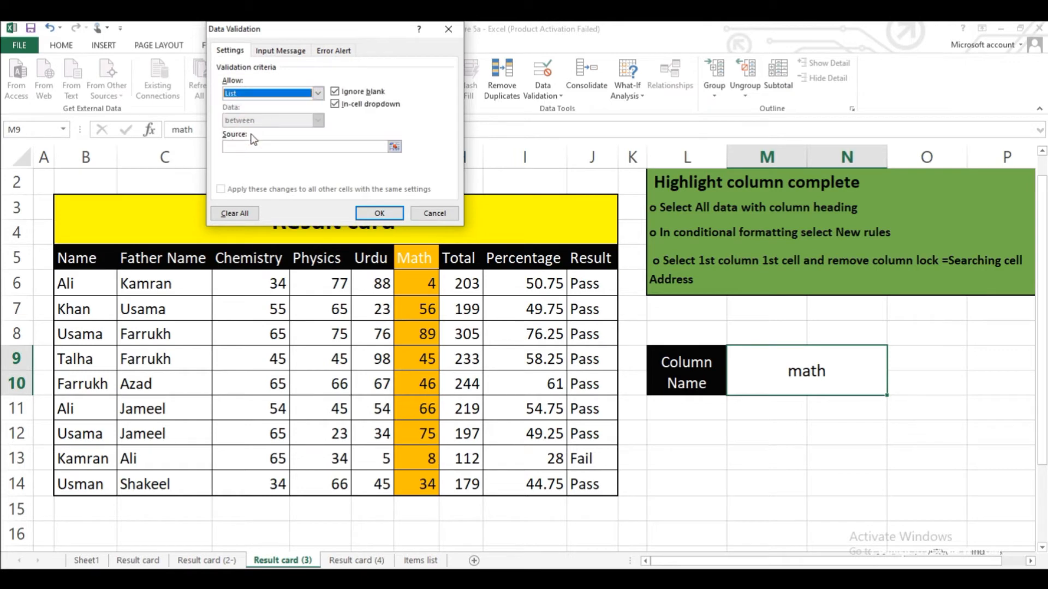
Use the table's heading cells $B$5:$J$5 as the list source and apply the validation.
left_click(394, 147)
left_click_drag(68, 257, 576, 257)
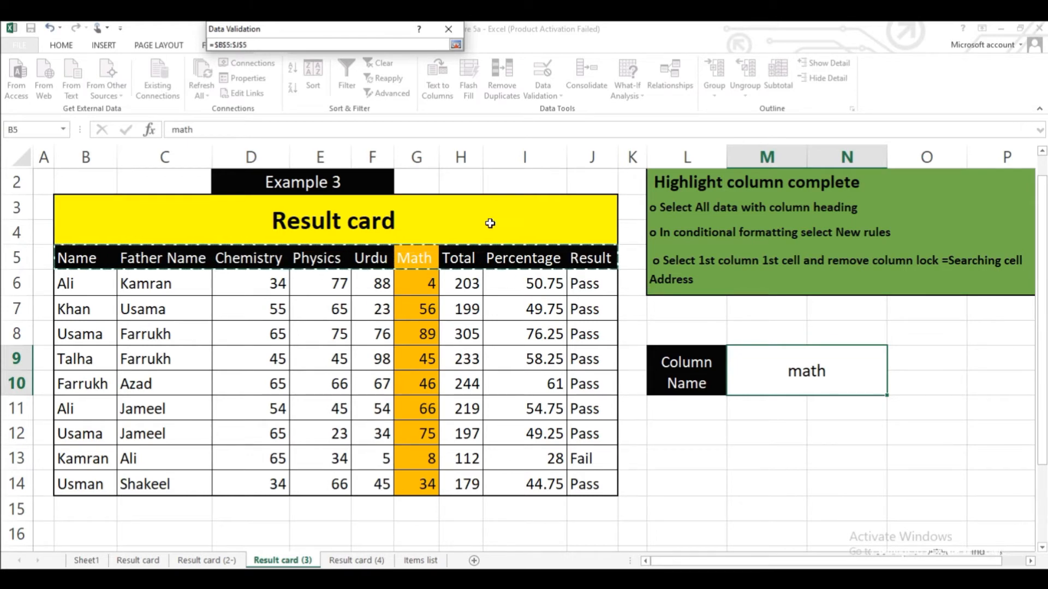
left_click(456, 45)
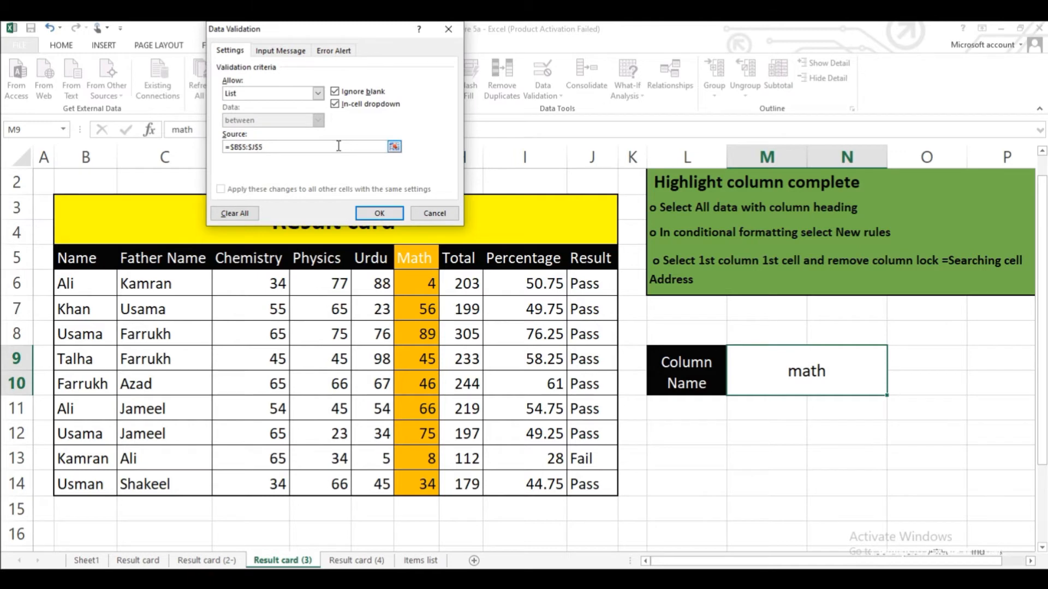
left_click(378, 214)
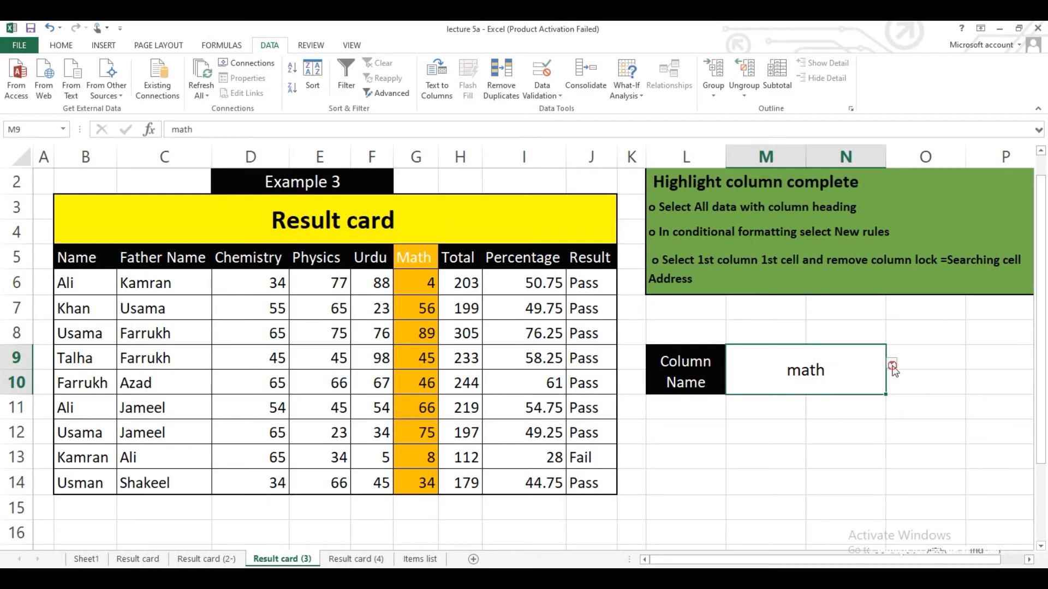
Test the column highlighting by choosing Math, Physics, Total and Percentage in turn from the list in M9.
left_click(892, 365)
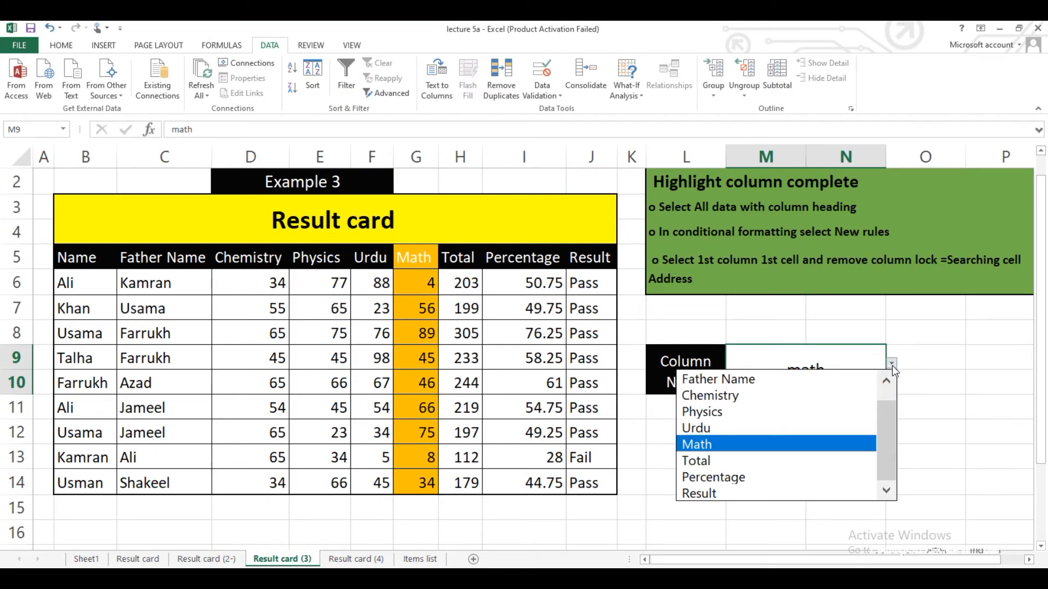
left_click(738, 446)
left_click(892, 363)
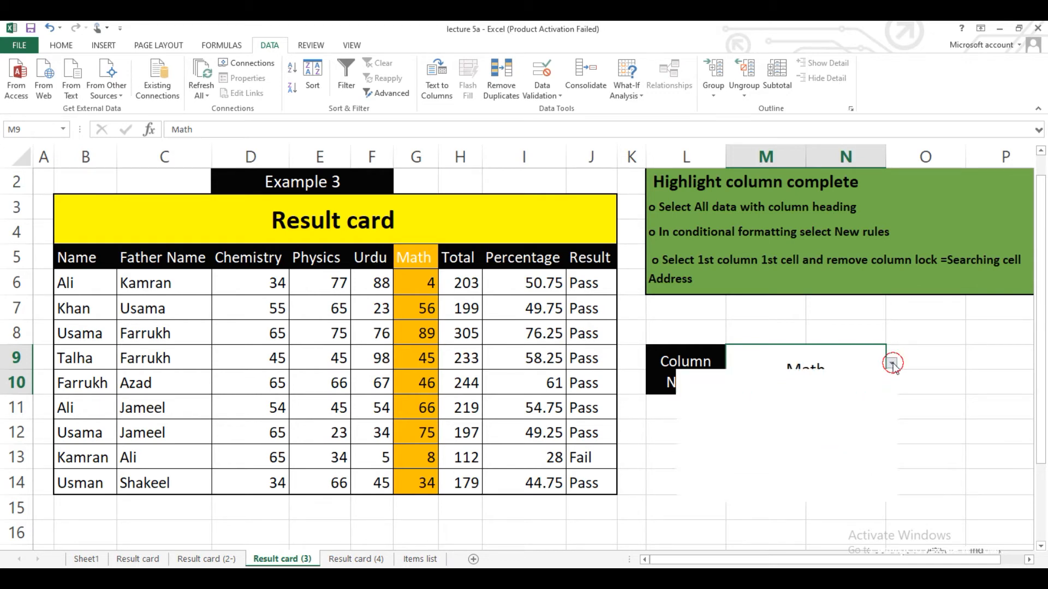
left_click(770, 413)
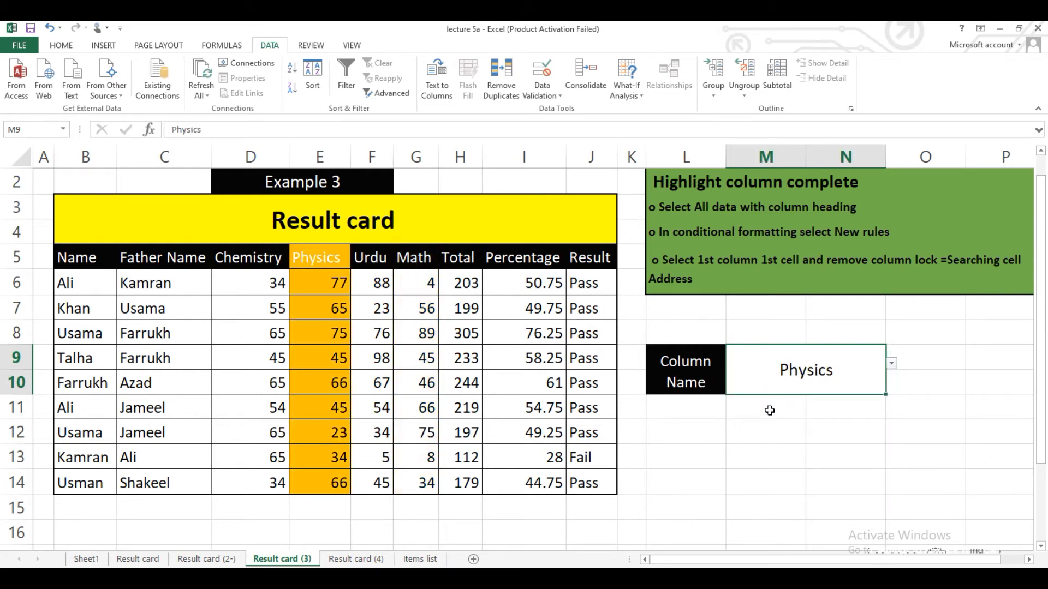
left_click(891, 364)
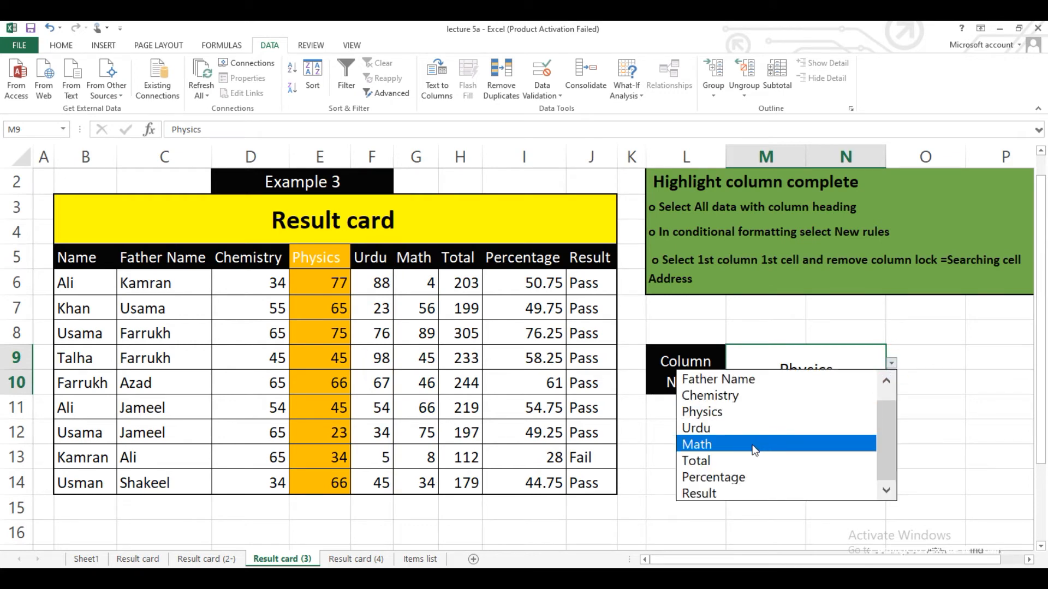
left_click(733, 464)
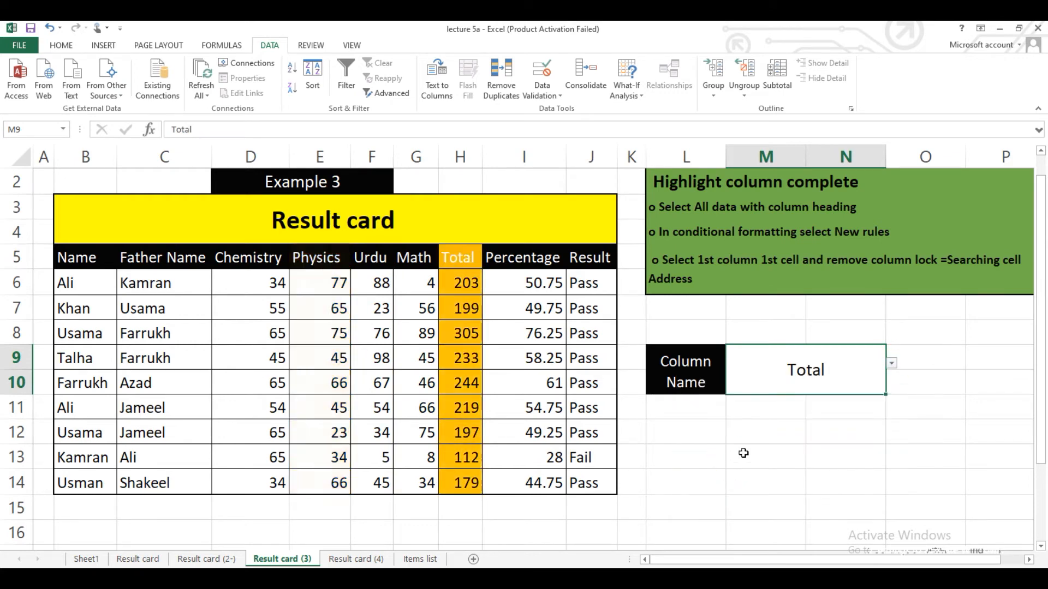
left_click(892, 364)
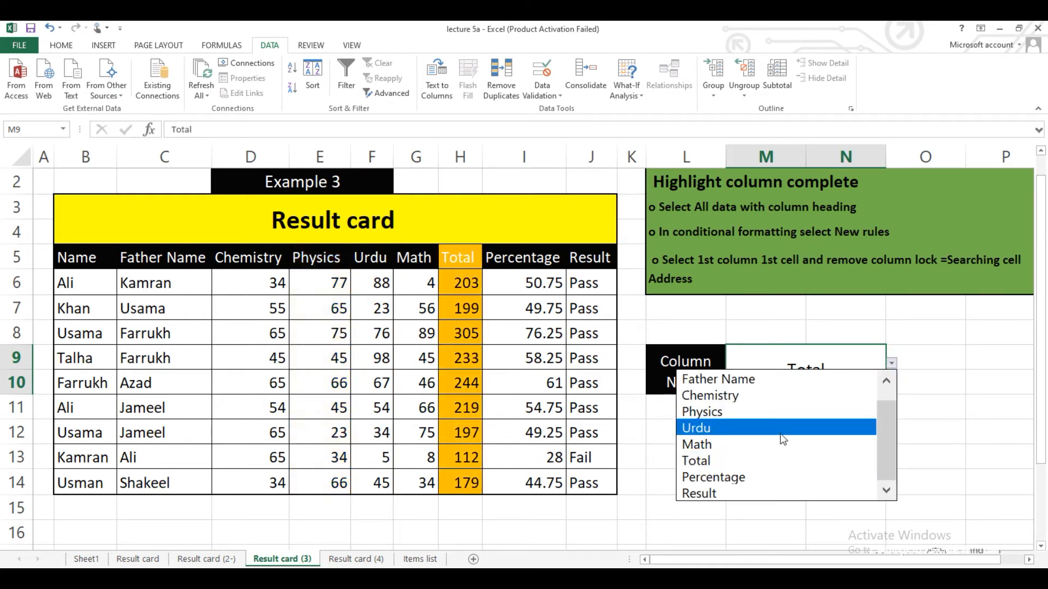
left_click(729, 474)
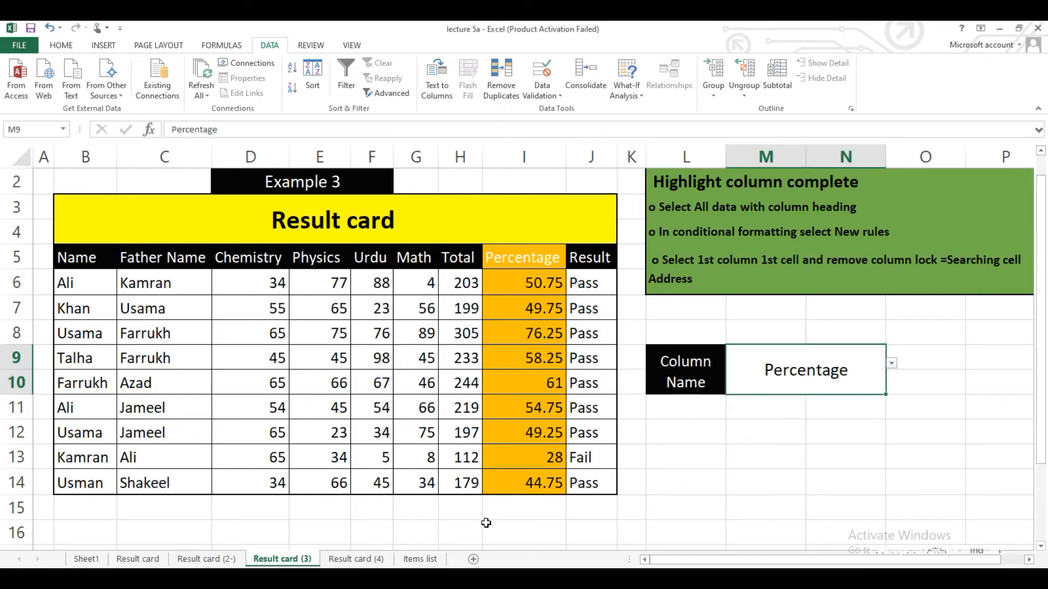
Go to the Result card (4) sheet and examine its table layout, including a sample column and row.
left_click(374, 560)
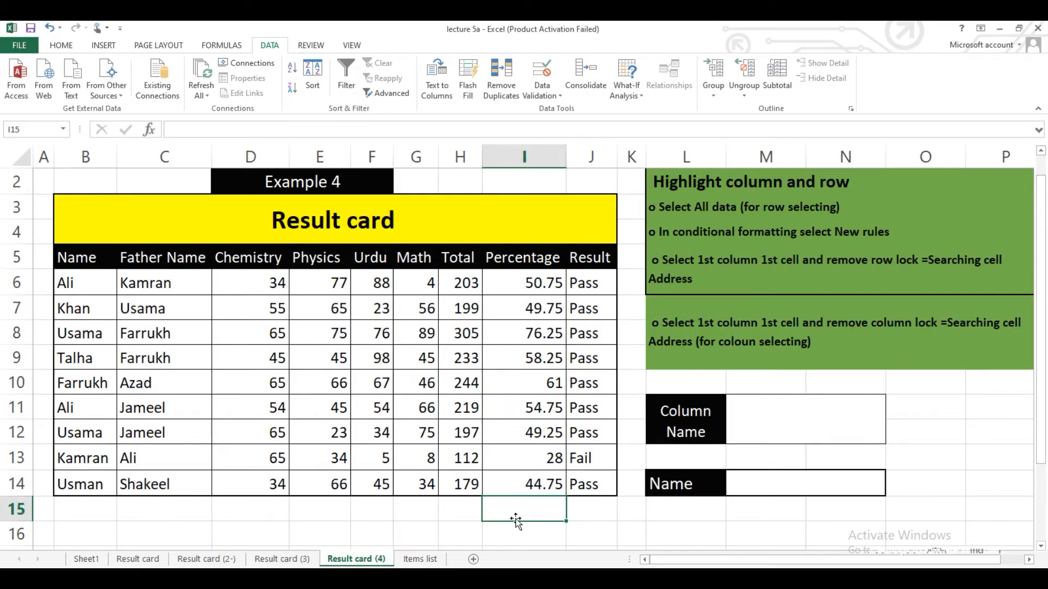
left_click(602, 525)
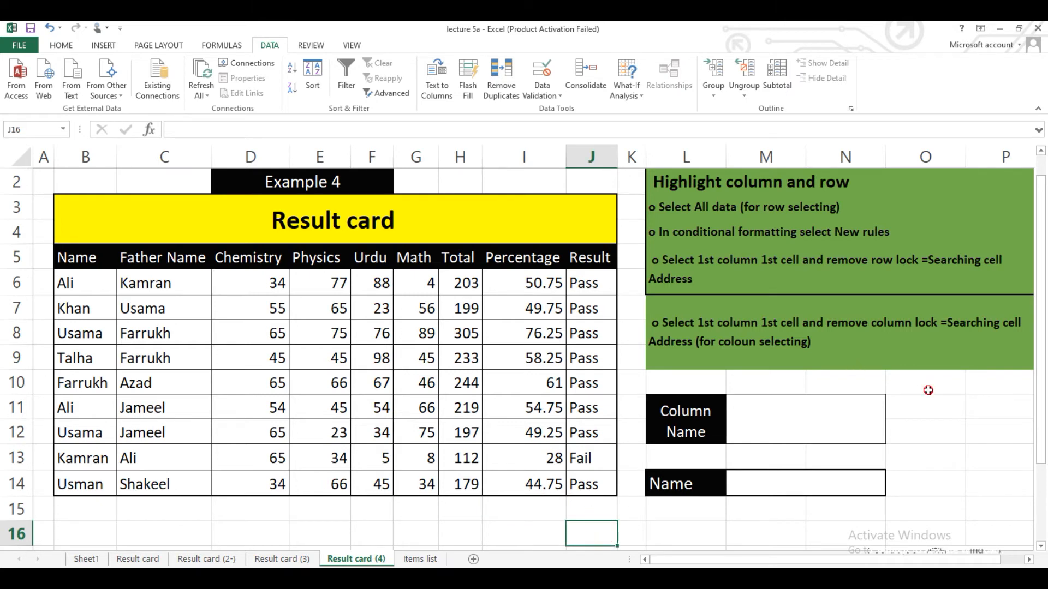
left_click(928, 389)
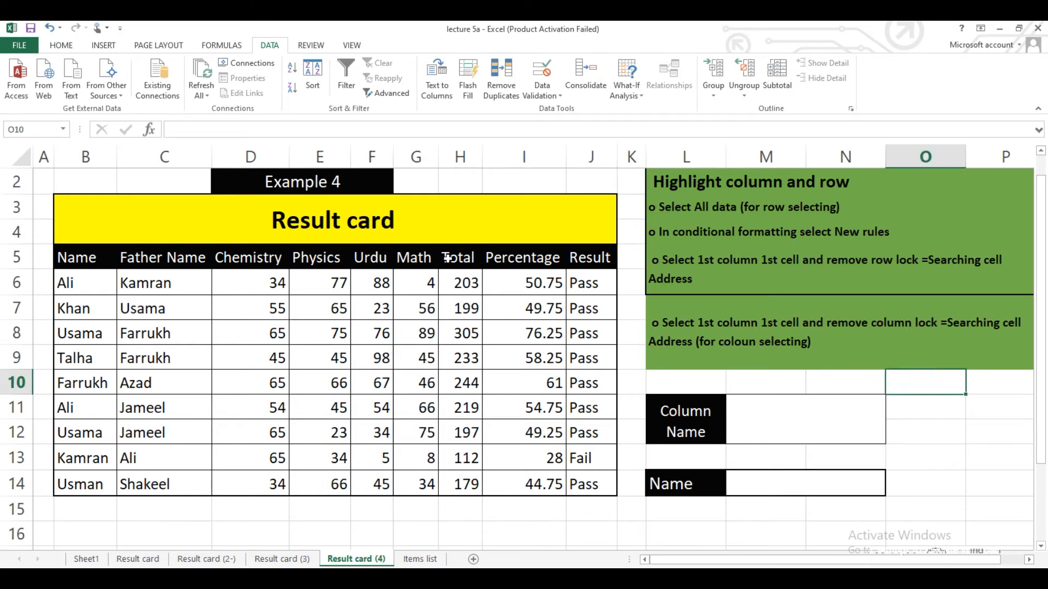
left_click_drag(461, 259, 456, 409)
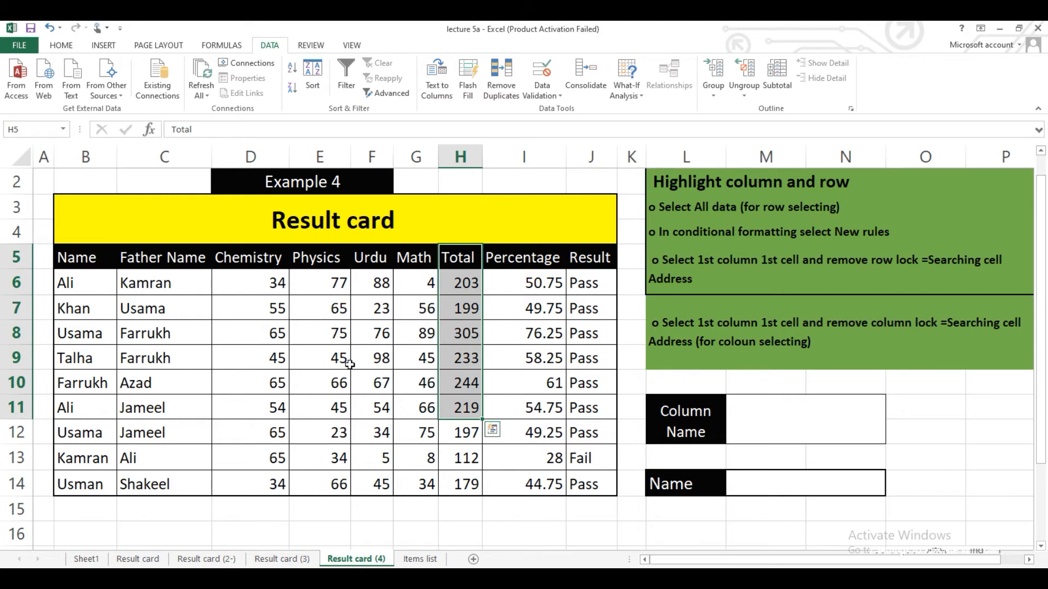
left_click_drag(253, 331, 565, 333)
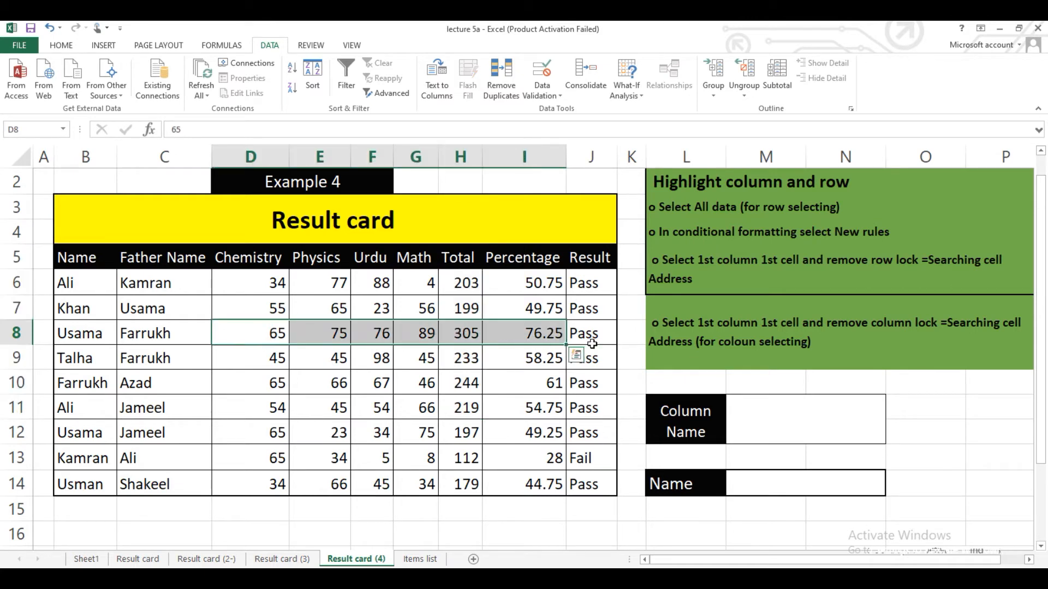
left_click(917, 399)
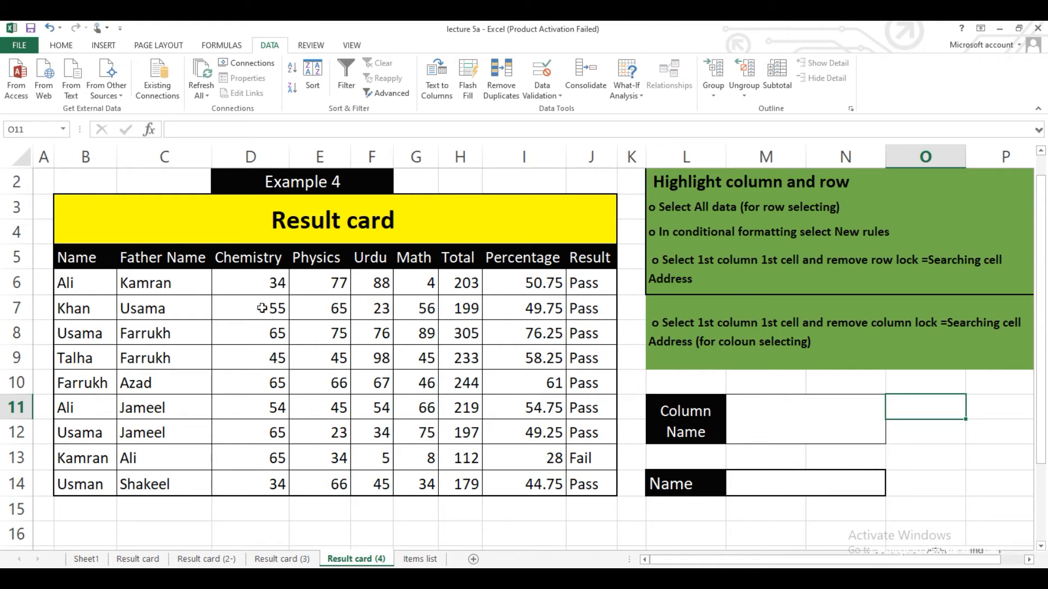
Start a formula-based conditional formatting rule for the whole table B5:J14, including its column headings.
left_click(91, 279)
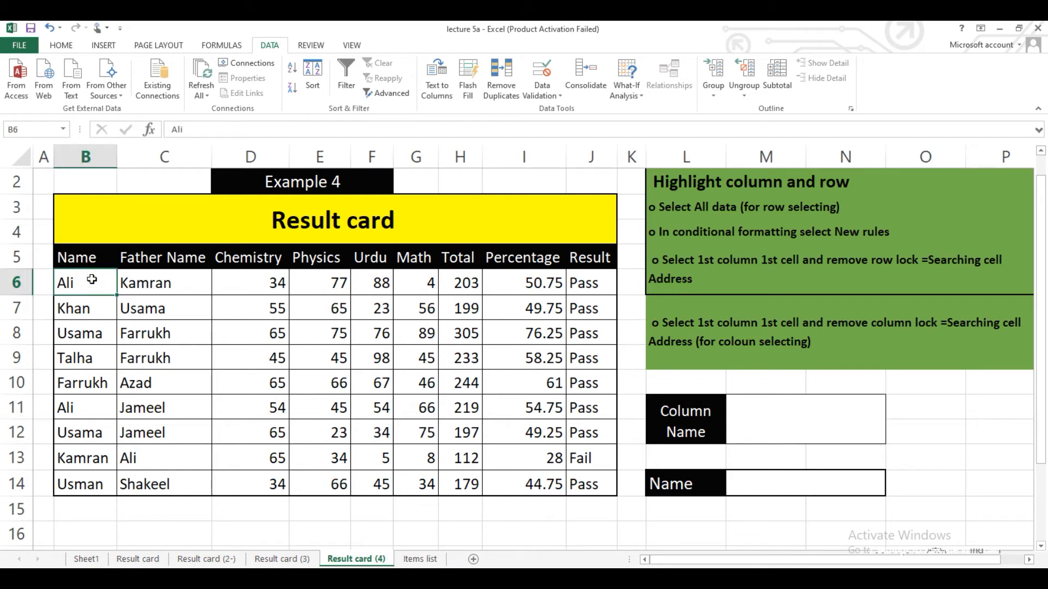
left_click_drag(84, 255, 572, 484)
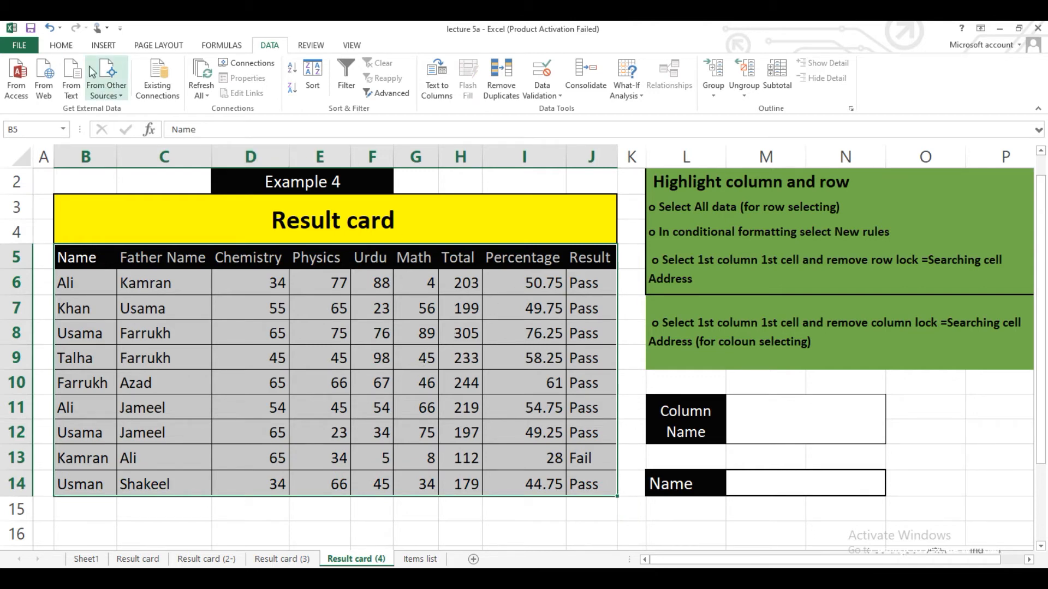
left_click(61, 47)
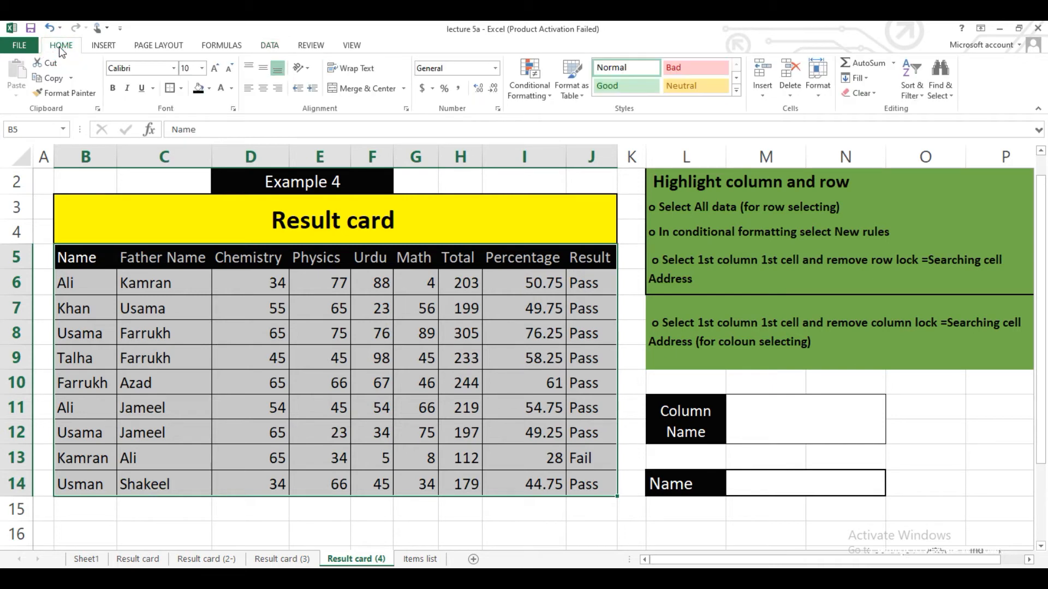
left_click(539, 101)
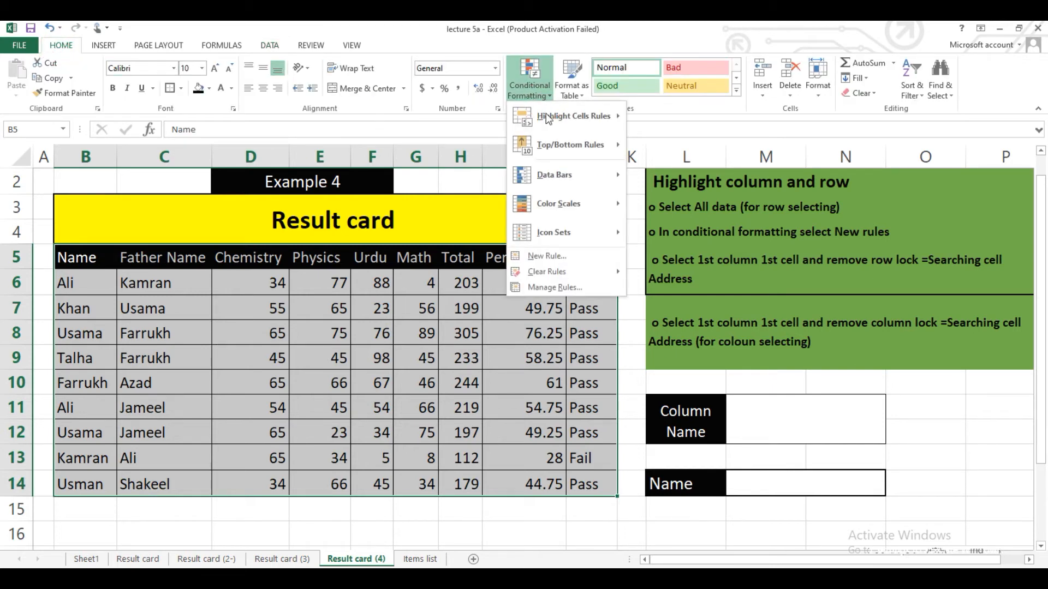
left_click(543, 257)
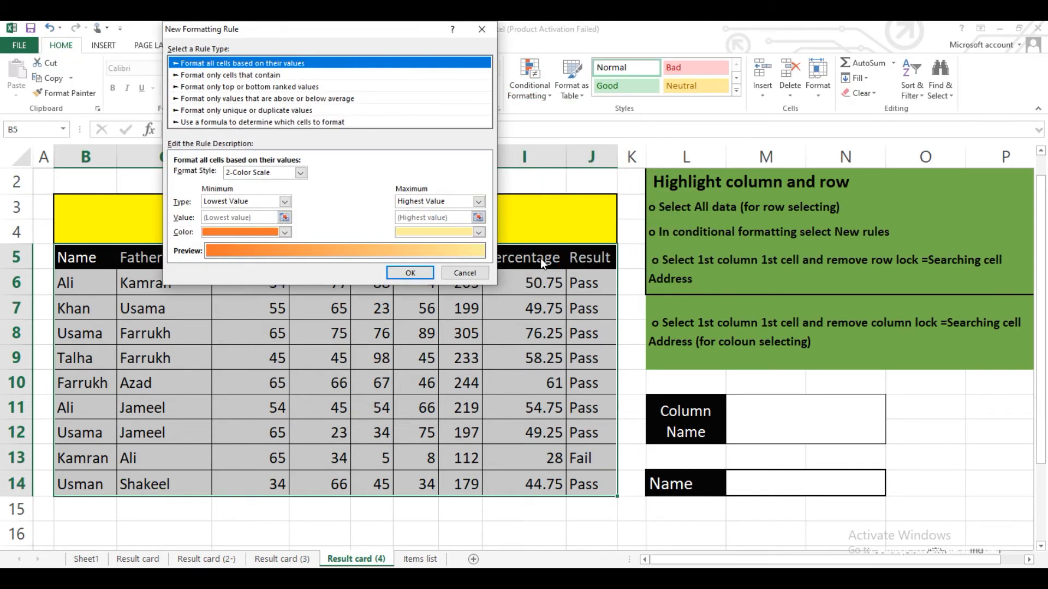
left_click(297, 122)
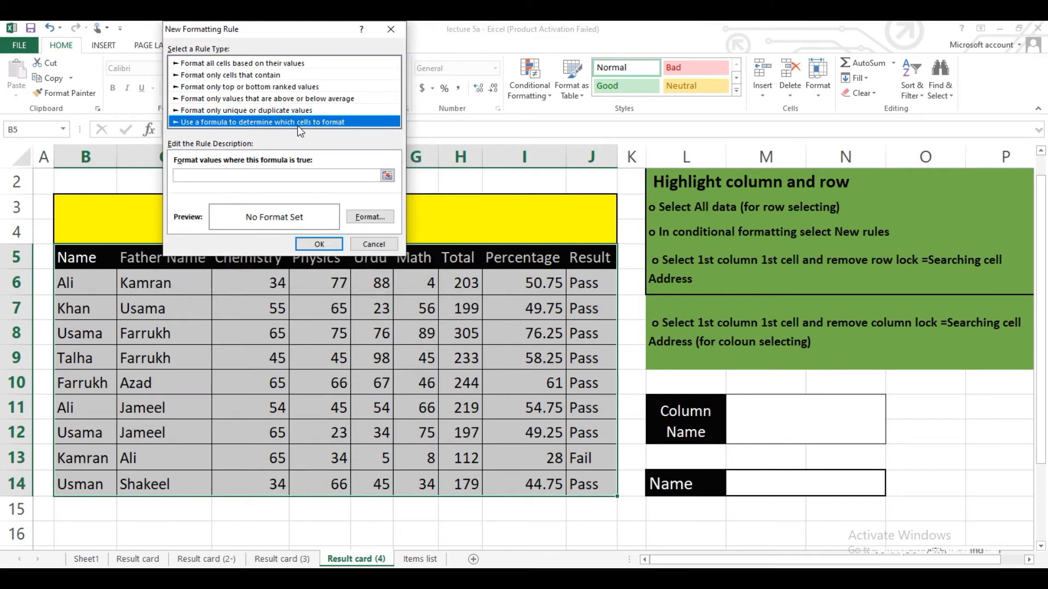
Enter the rule formula =$B5=$M$14, locking only the column of the Name heading cell and comparing it with the Name search cell.
left_click(209, 176)
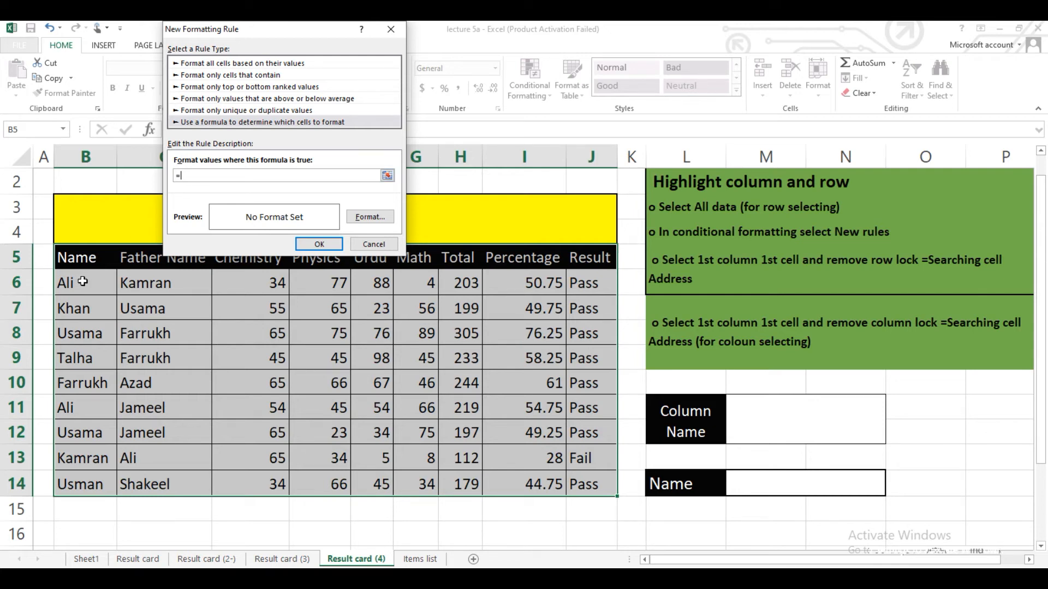
left_click(93, 259)
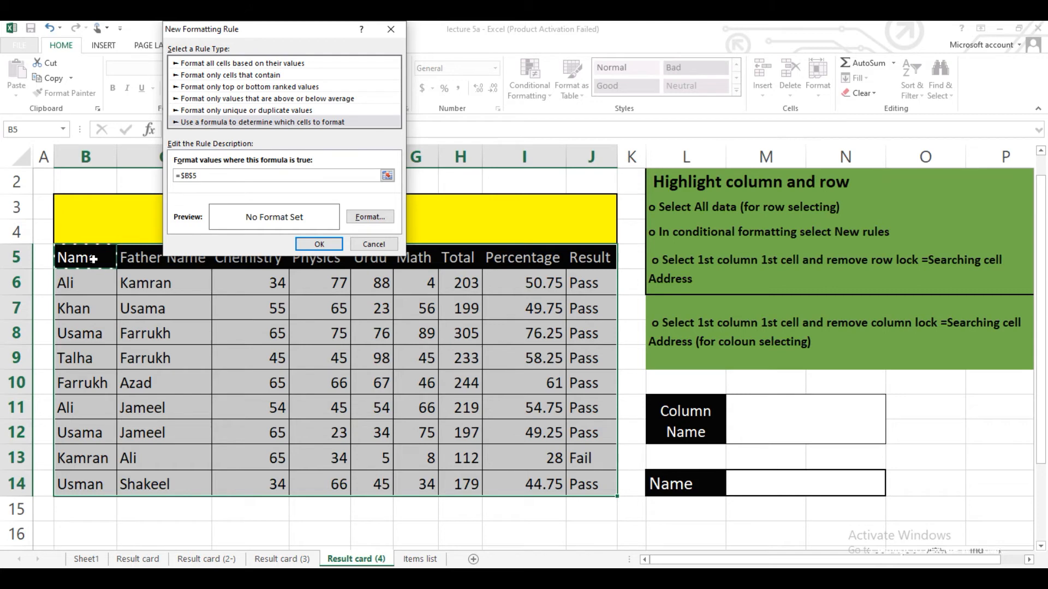
left_click(195, 178)
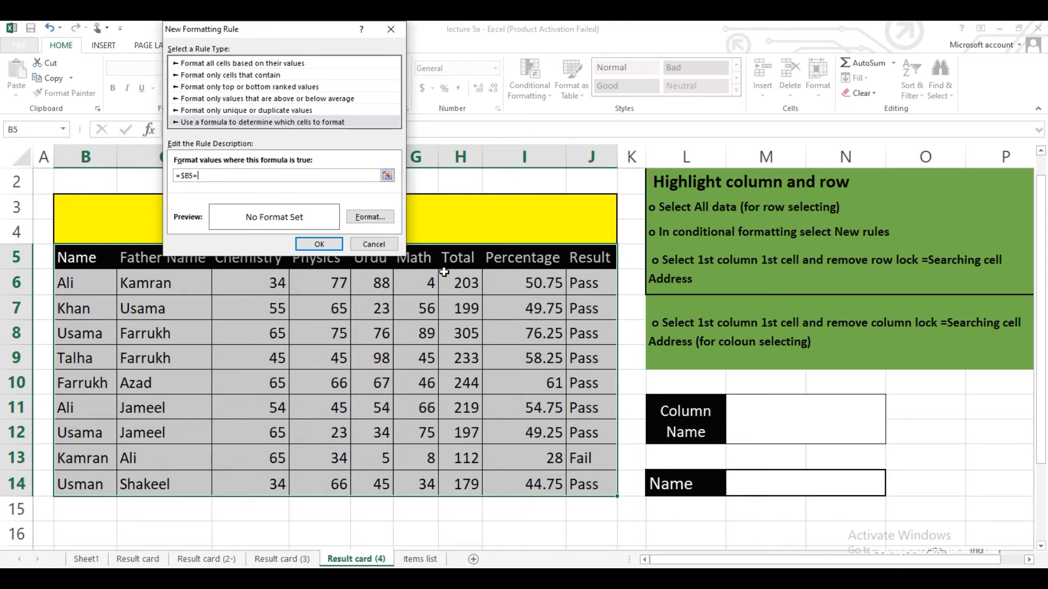
left_click(770, 481)
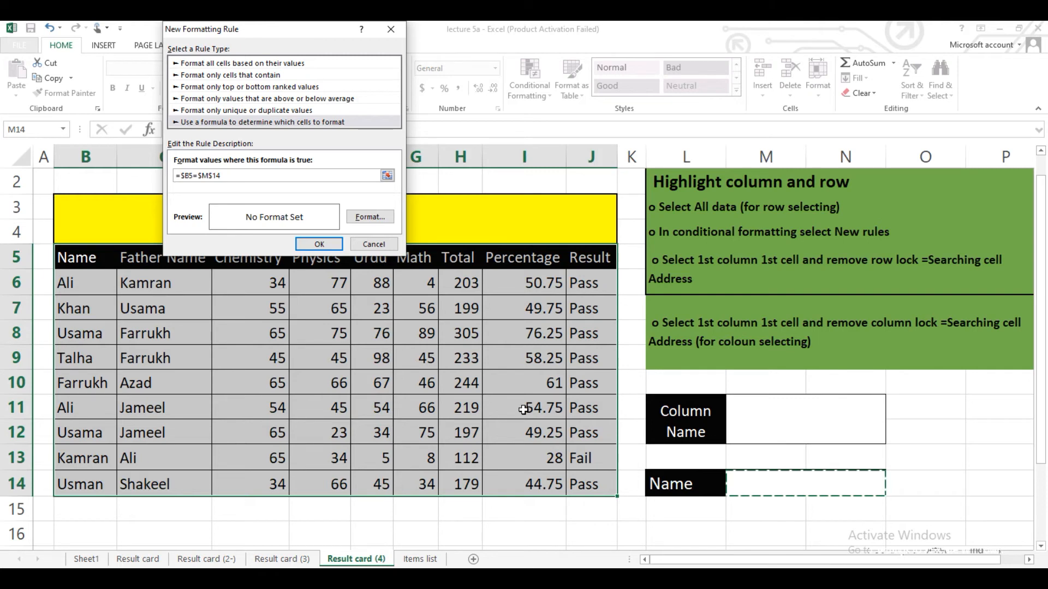
Give the Name-matching rule a light green fill and apply it to the table.
left_click(358, 218)
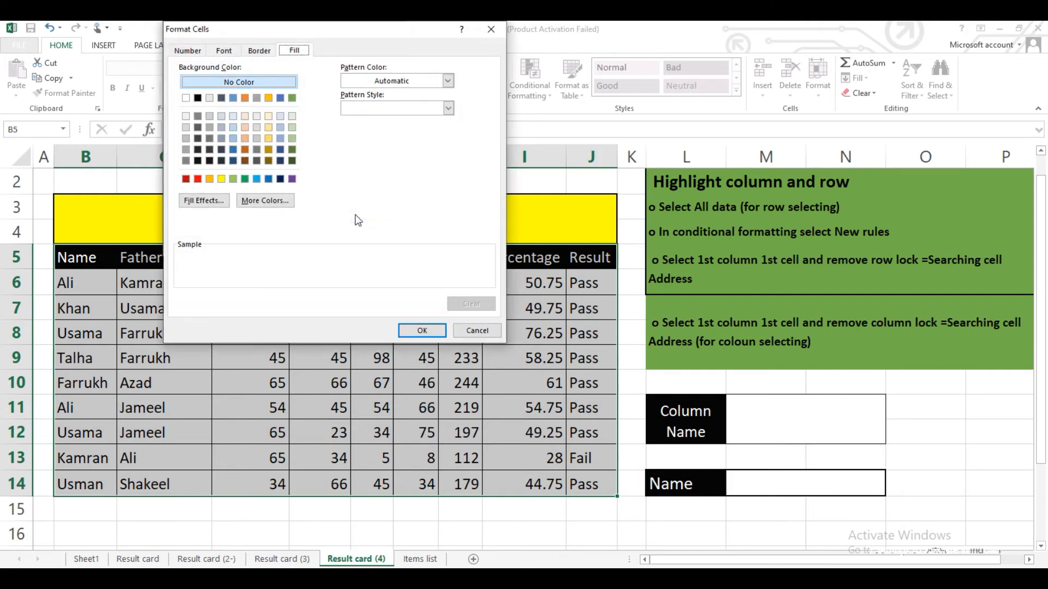
left_click(233, 179)
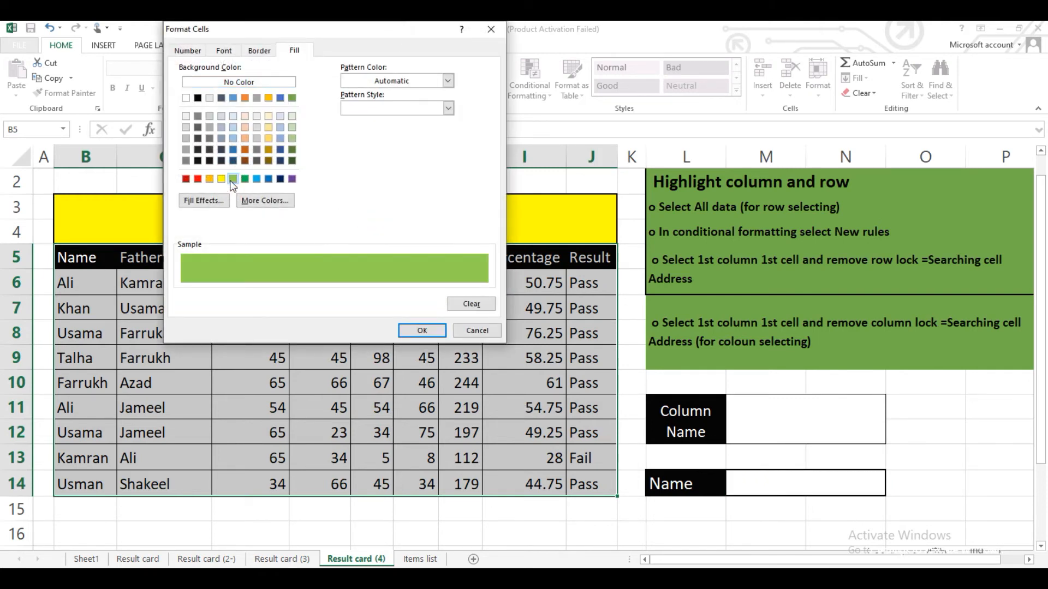
left_click(412, 330)
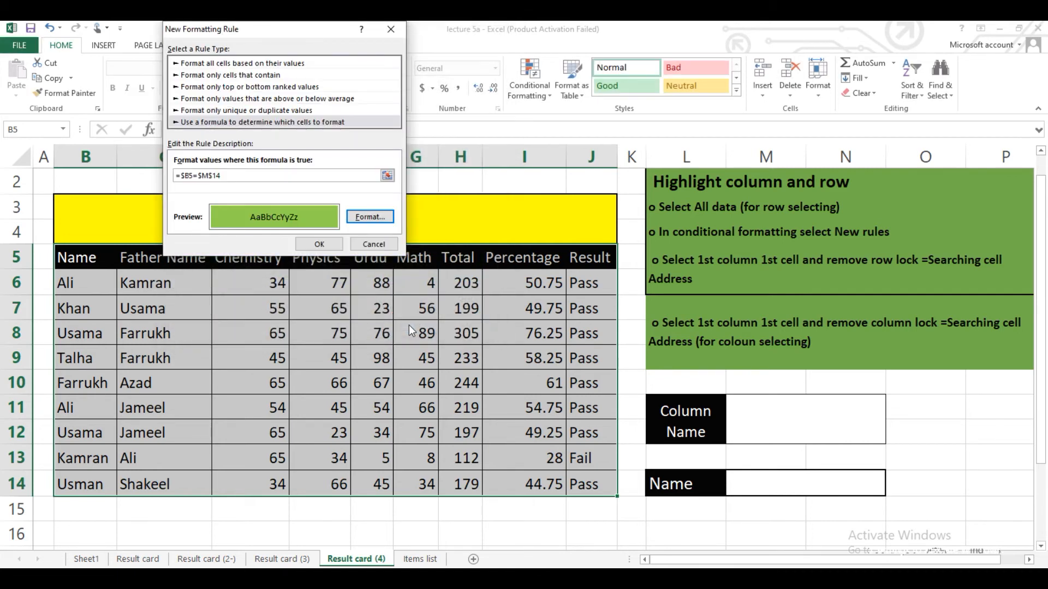
left_click(316, 244)
Test the row highlighting by entering a student's first name in the Name search cell M14.
left_click(729, 478)
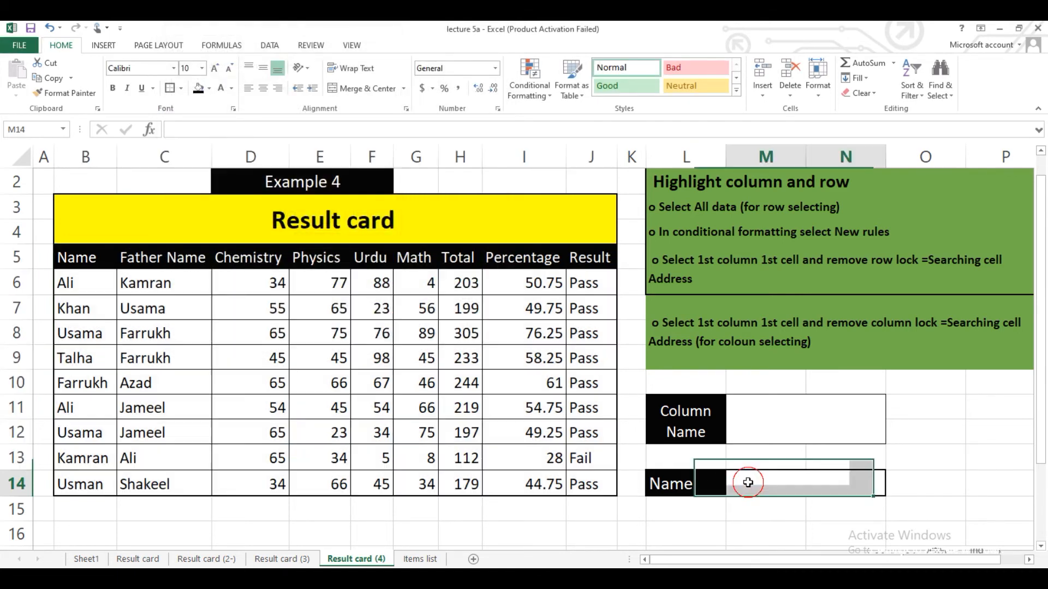
type("ali")
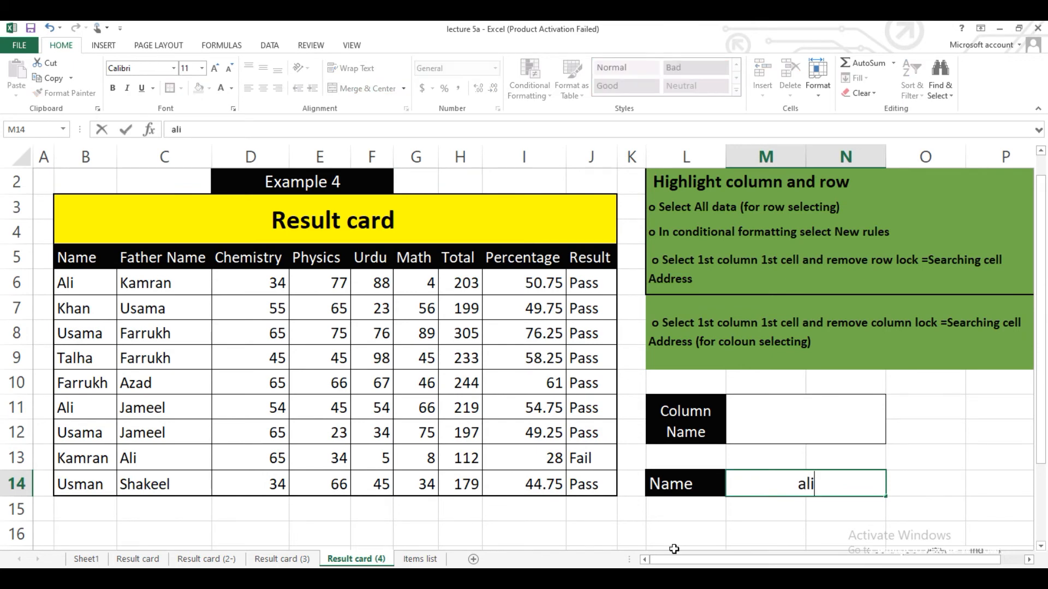
key("Return")
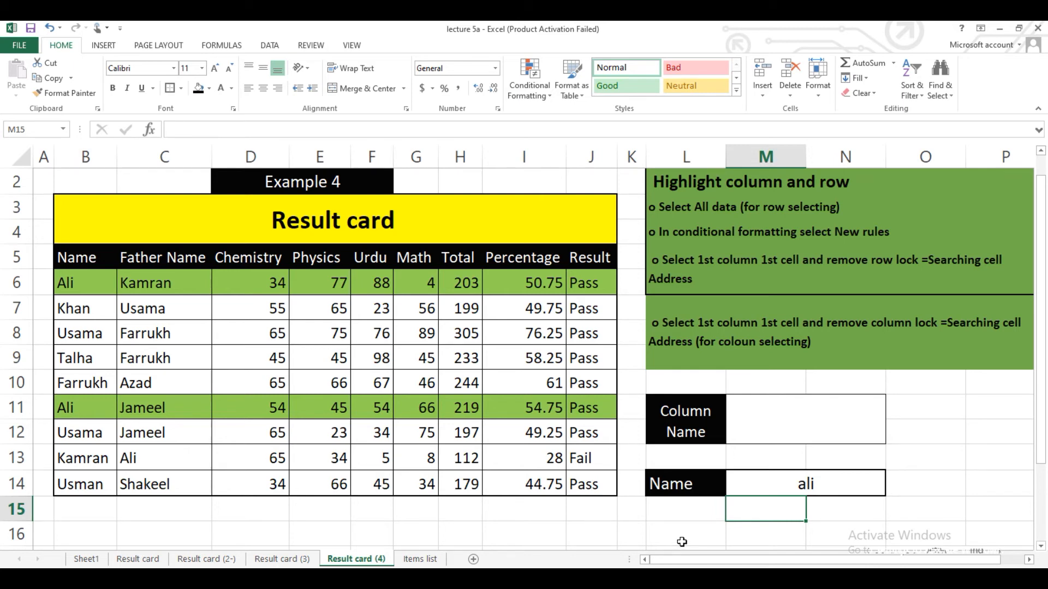
left_click(795, 429)
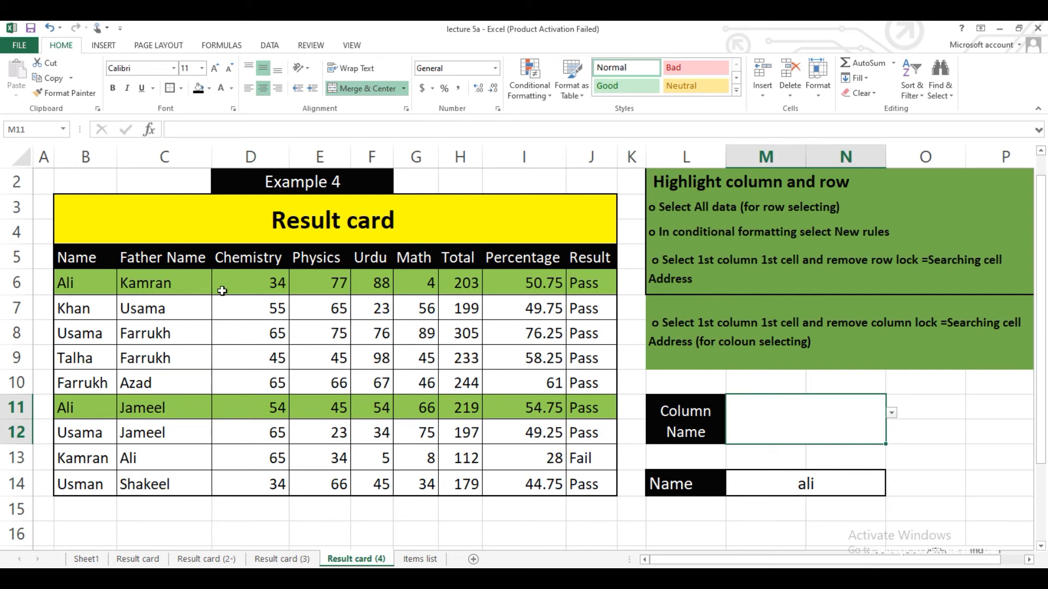
Start a second formula-based conditional formatting rule for the whole table B5:J14, including its headings.
left_click(108, 260)
left_click_drag(108, 260, 568, 482)
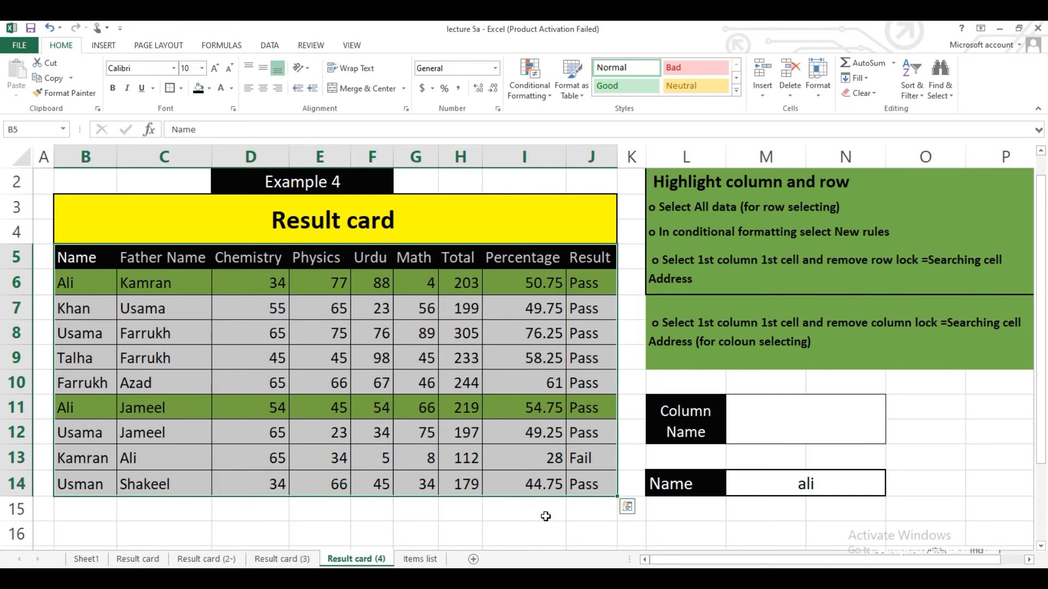
left_click(552, 96)
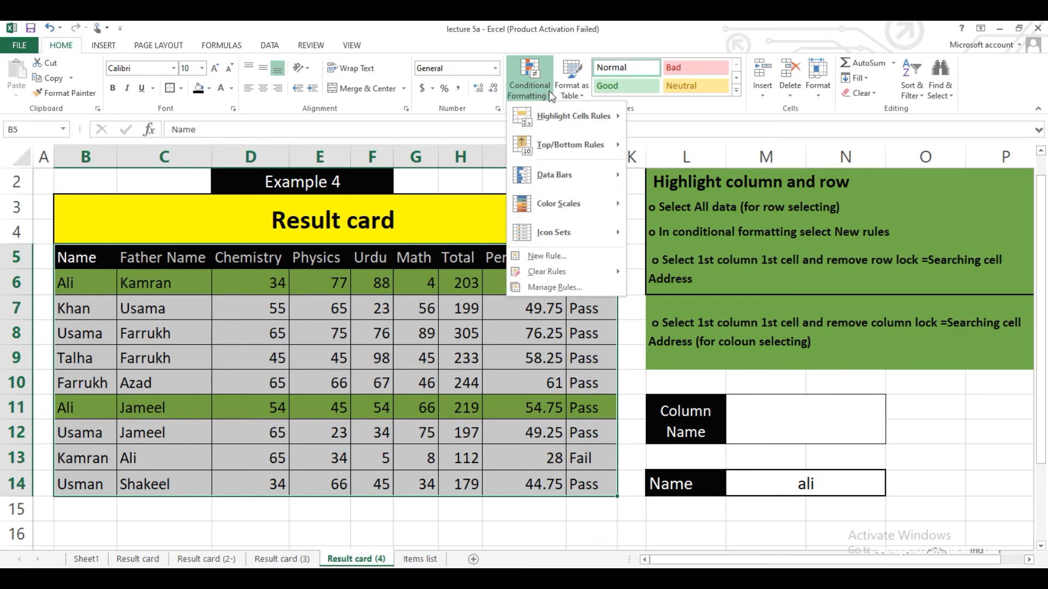
left_click(562, 258)
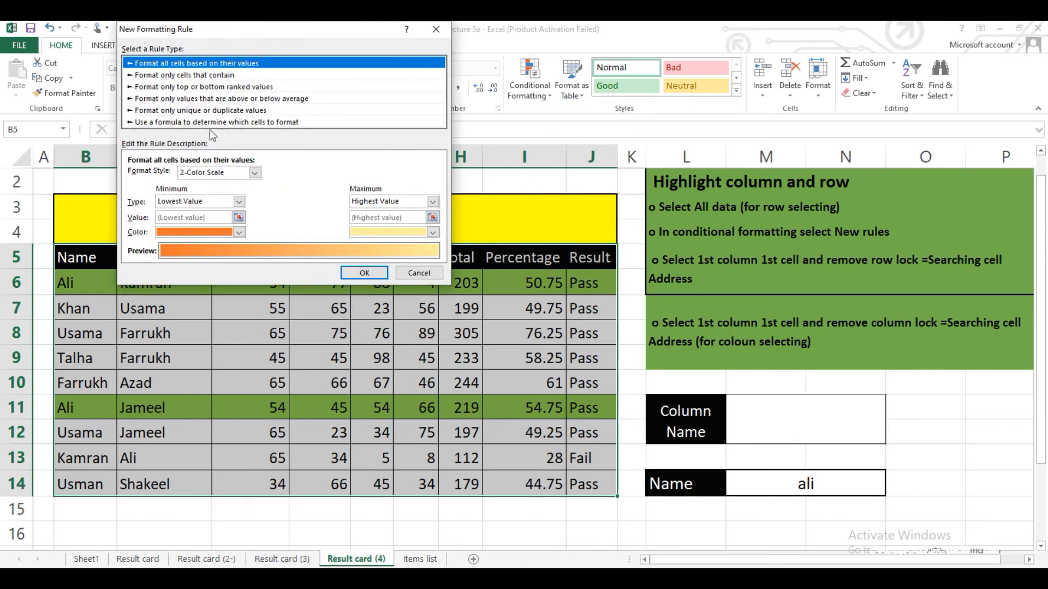
left_click(205, 124)
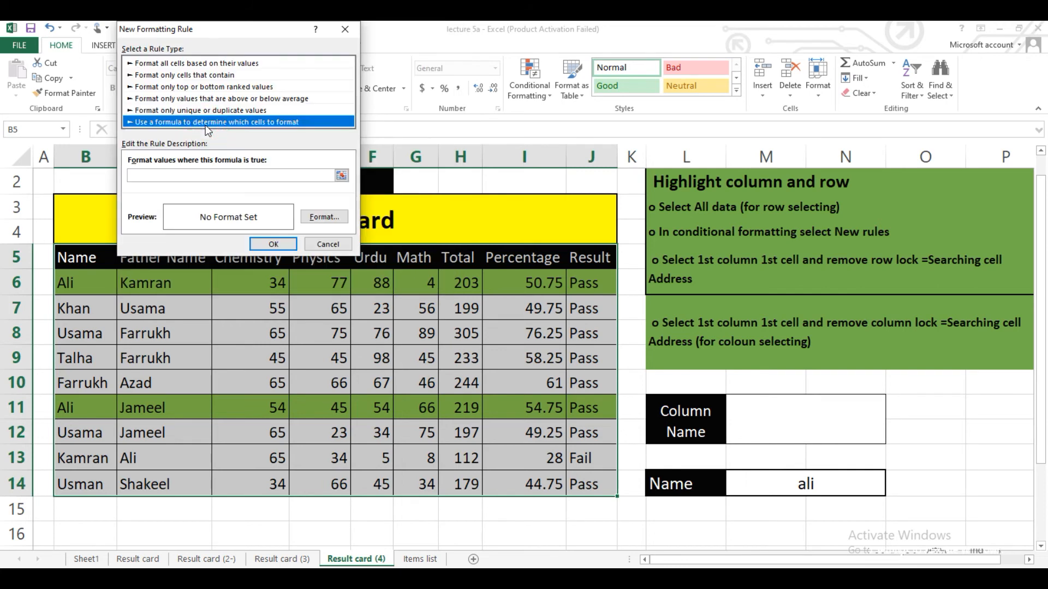
Enter the rule formula =B$5=$M$11, locking only the row of the first heading cell and comparing it with the Column Name search cell.
left_click(205, 176)
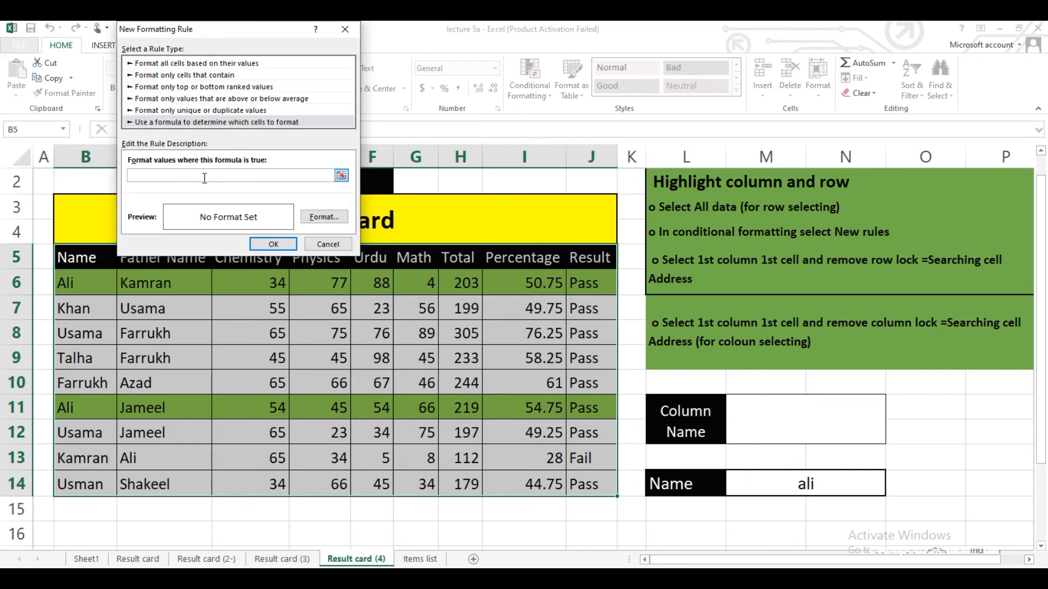
type("=")
left_click(79, 260)
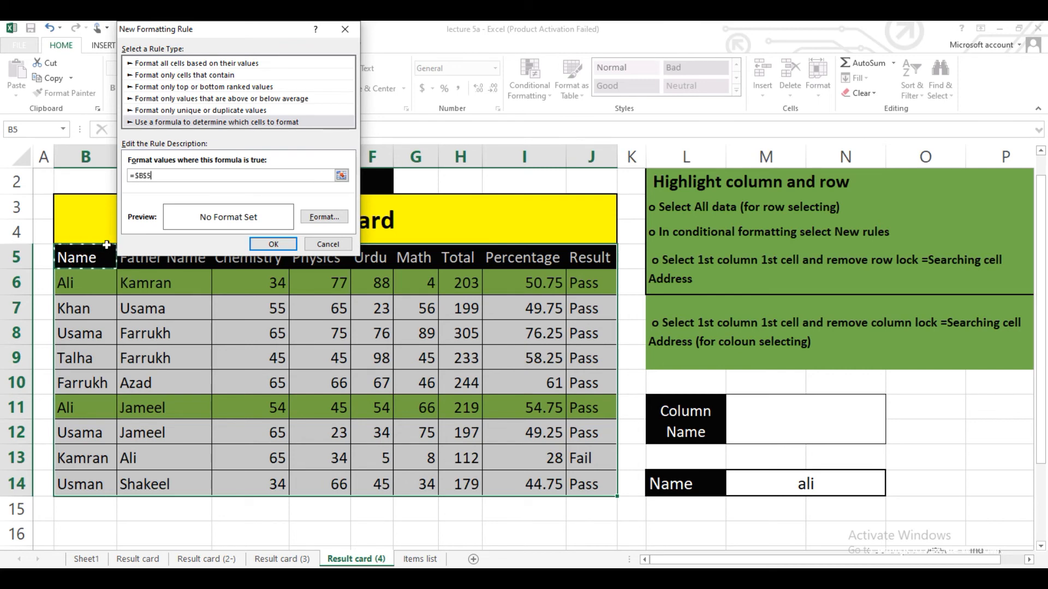
left_click(141, 176)
key("BackSpace")
left_click(167, 174)
left_click(773, 412)
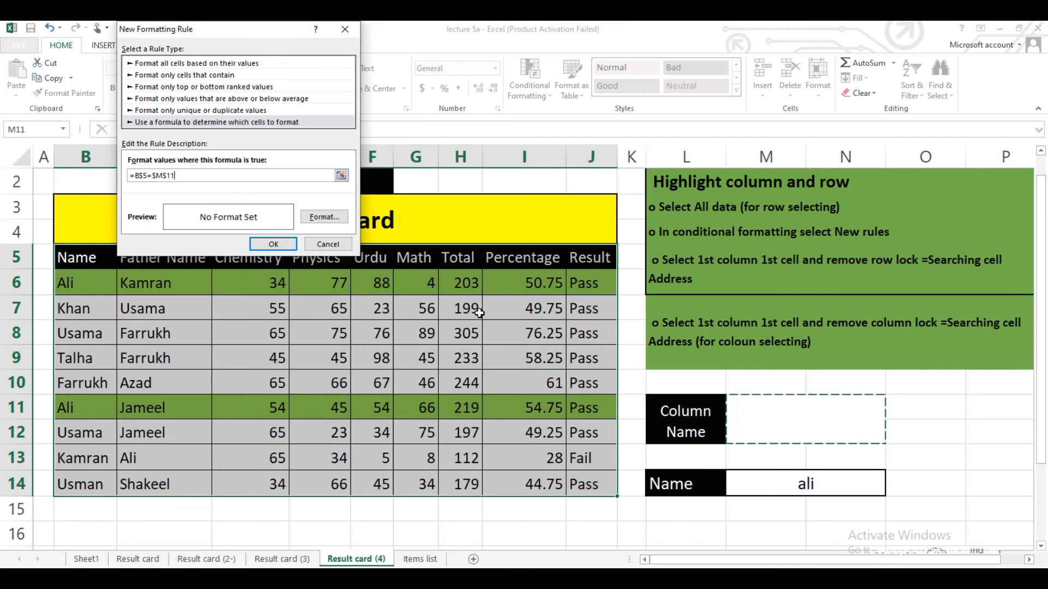
Give the column-matching rule a light green fill and apply it to the table.
left_click(324, 217)
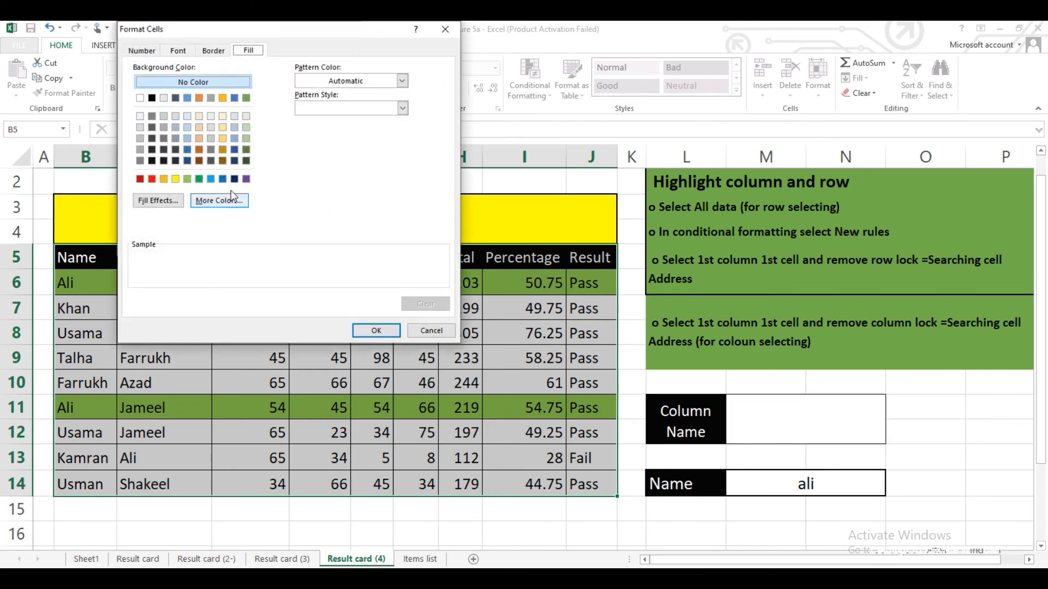
left_click(188, 179)
left_click(375, 330)
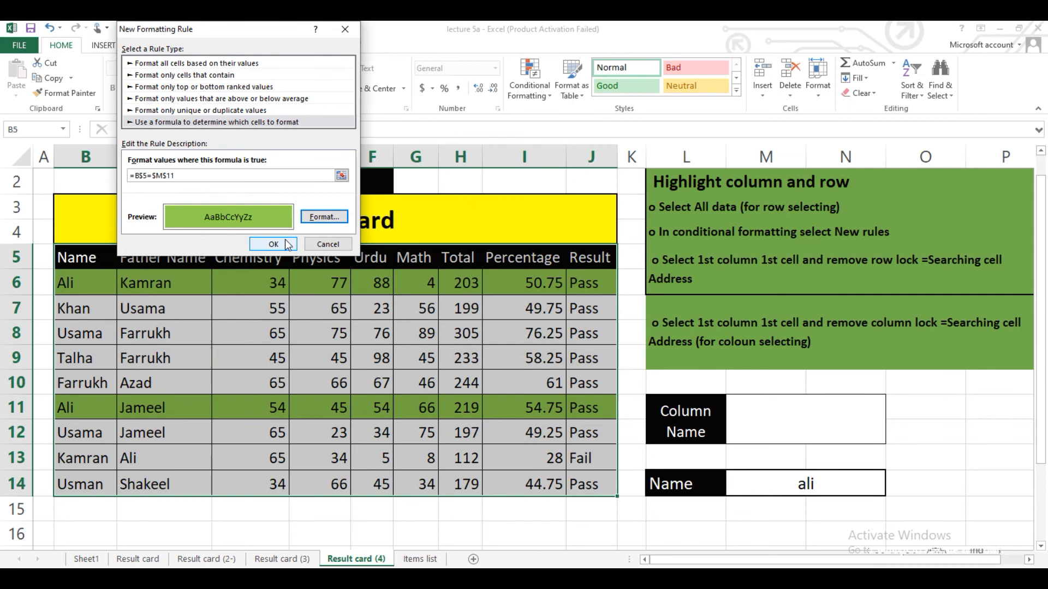
left_click(275, 245)
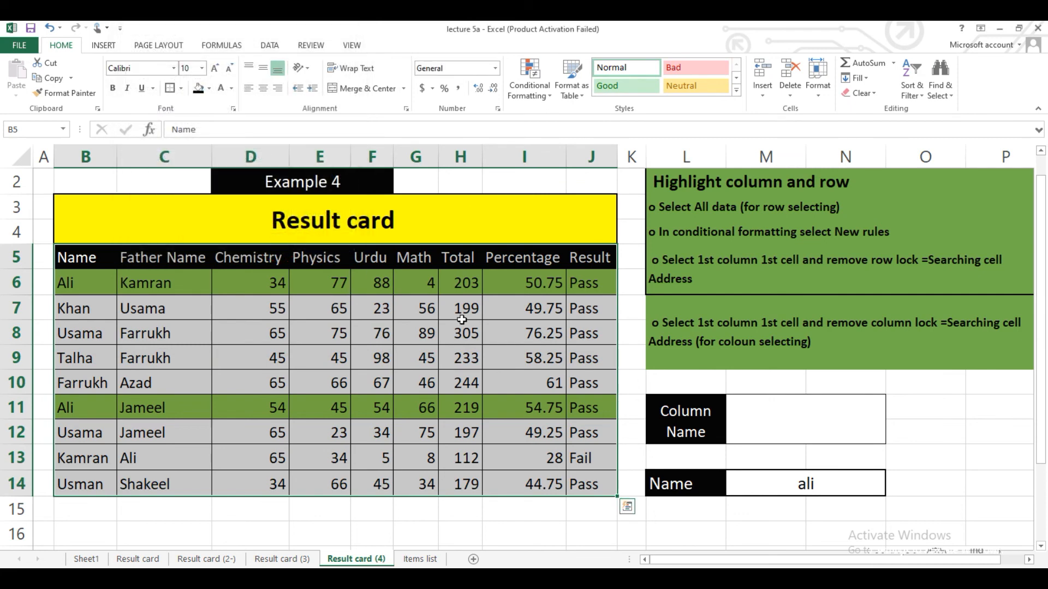
Test the combined highlighting by choosing Chemistry as the column name in M11 and entering a different student's first name in M14.
left_click(909, 435)
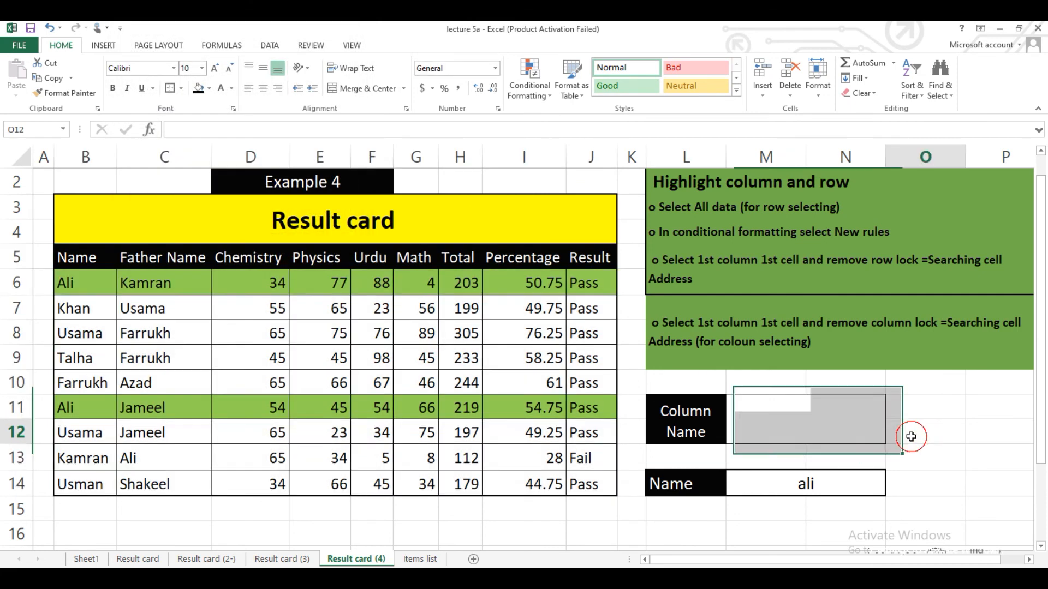
left_click(849, 427)
left_click(892, 414)
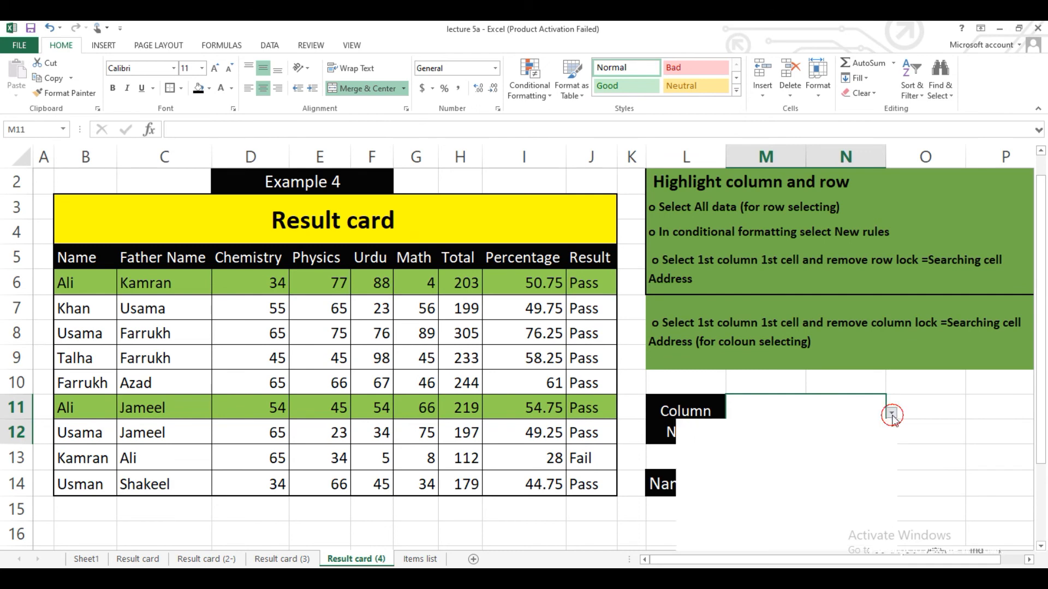
left_click(770, 463)
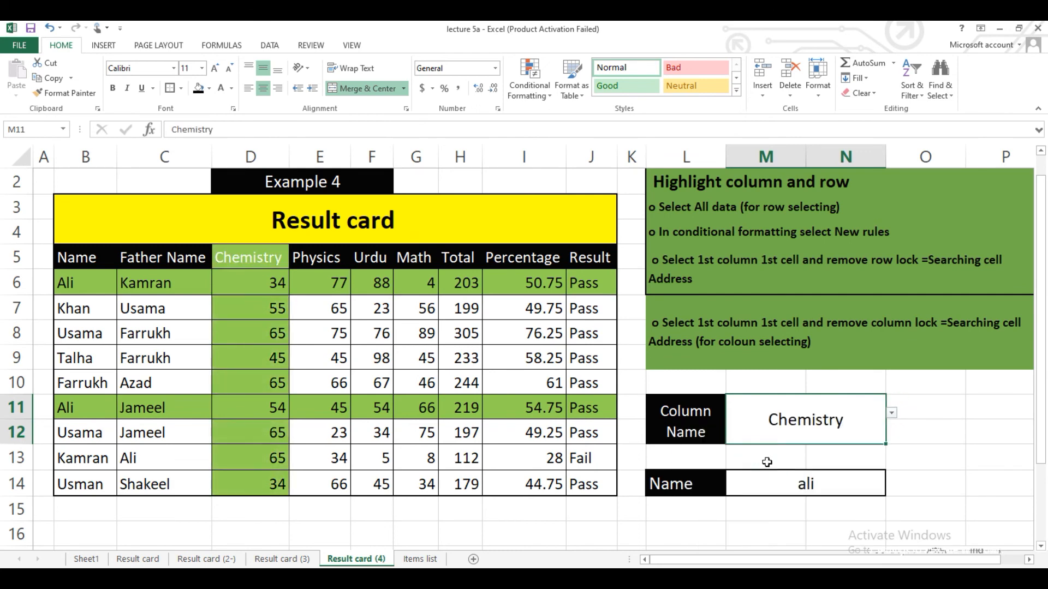
left_click(811, 483)
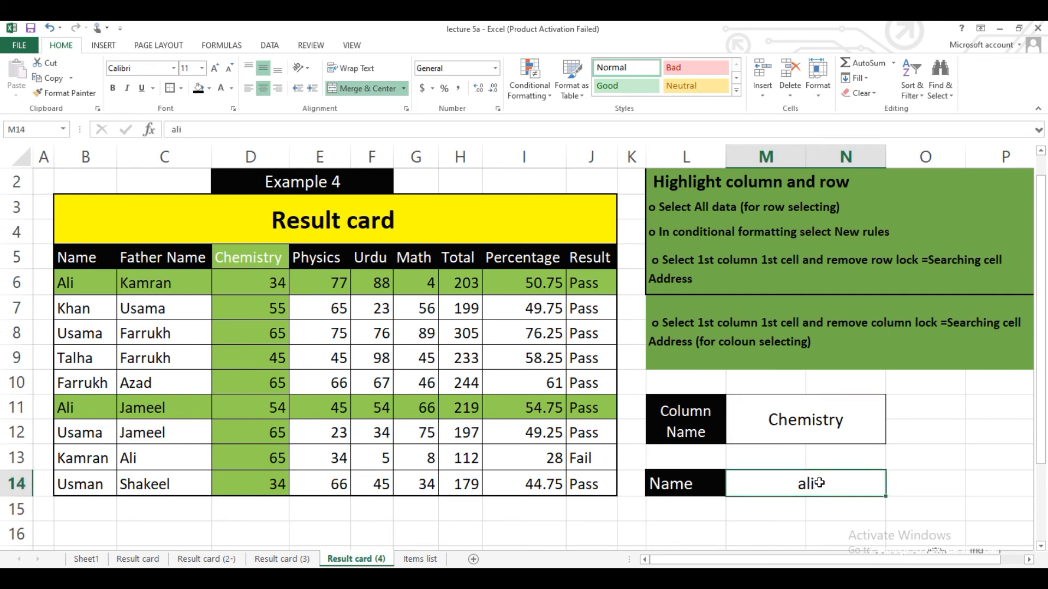
type("Usama")
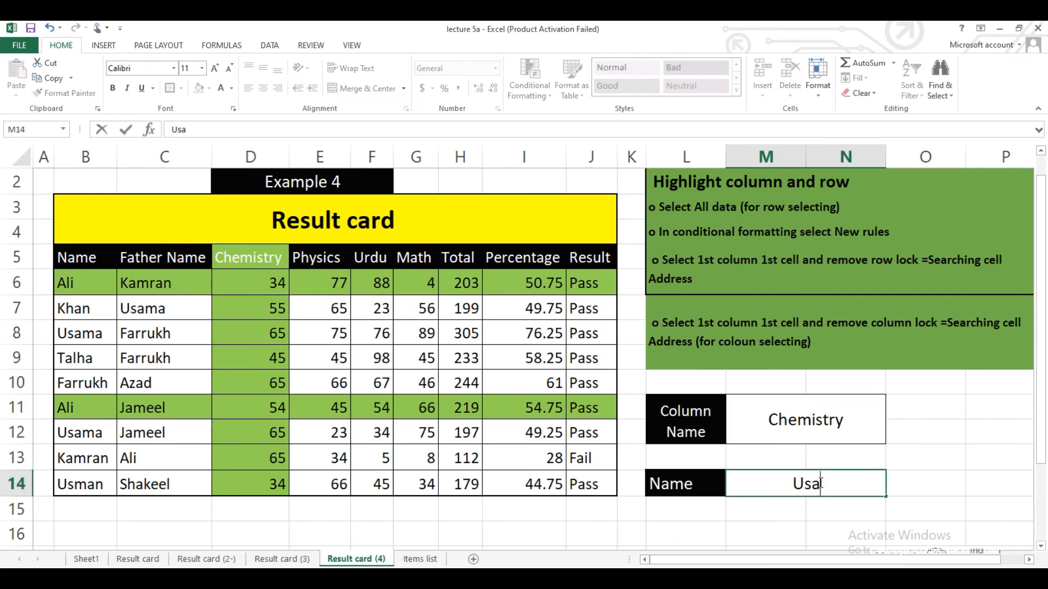
key("Return")
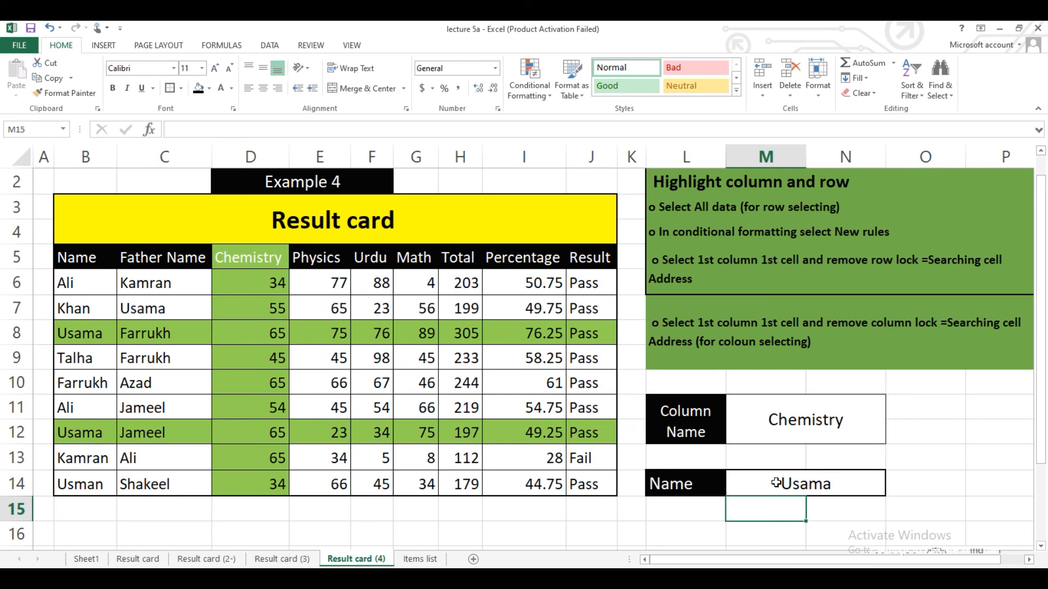
Test further columns against the highlighted rows by choosing Urdu and then Total as the column name in M11.
left_click(852, 426)
left_click(892, 414)
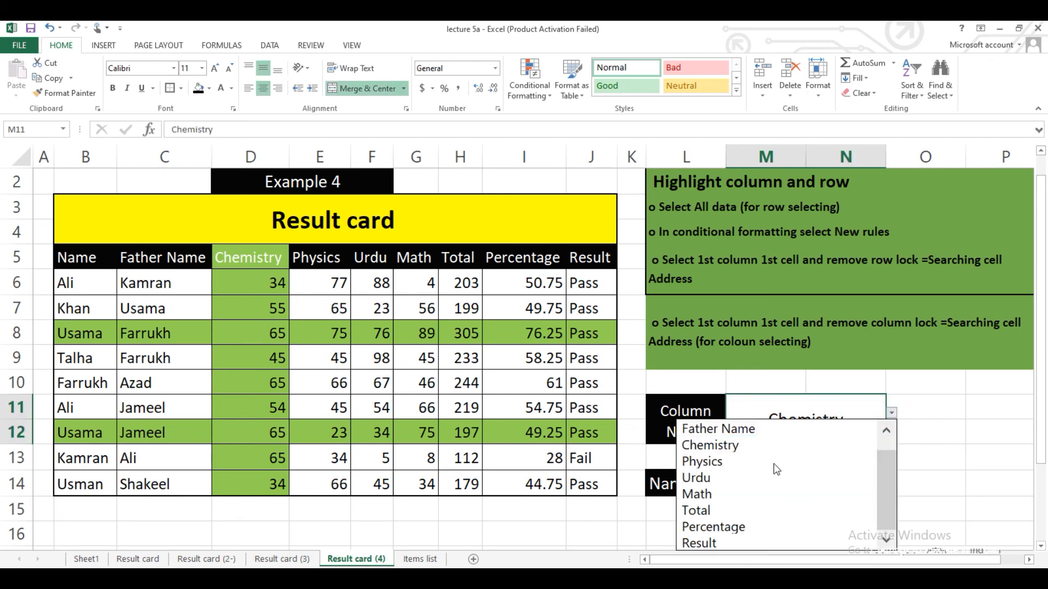
left_click(741, 478)
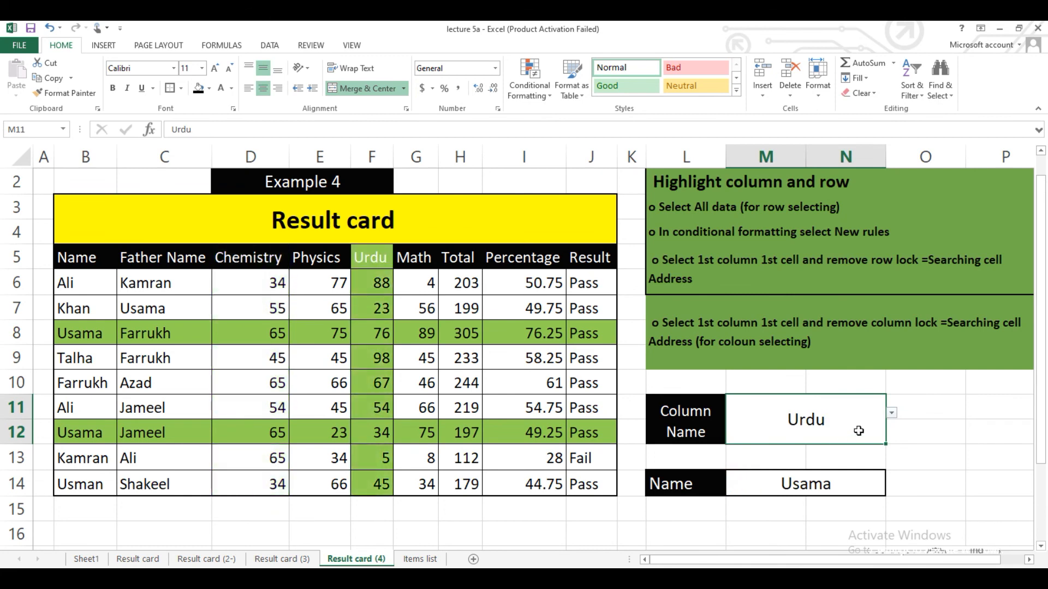
left_click(893, 416)
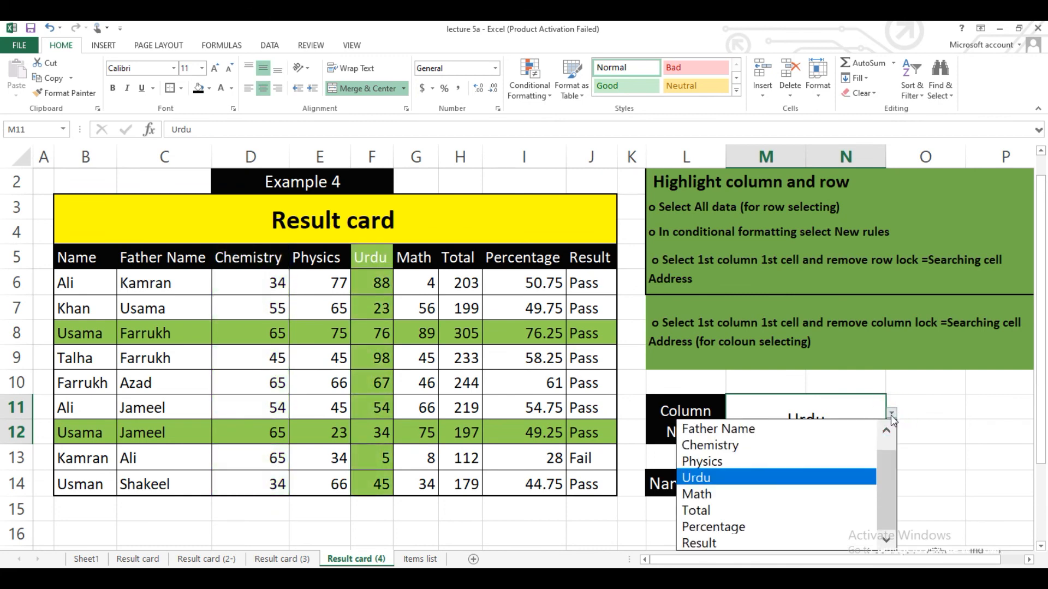
left_click(741, 503)
left_click(985, 439)
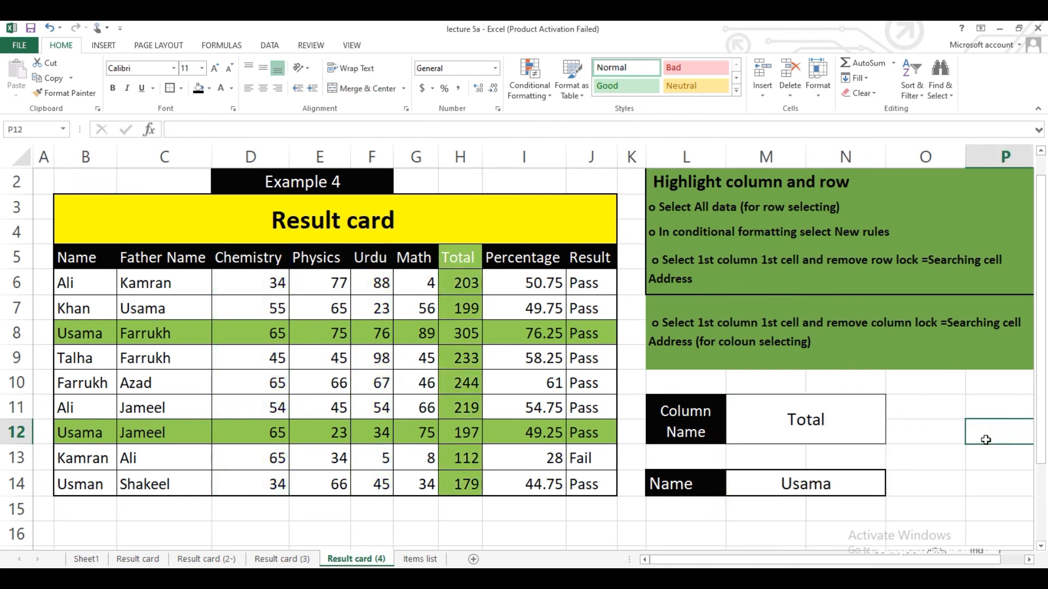